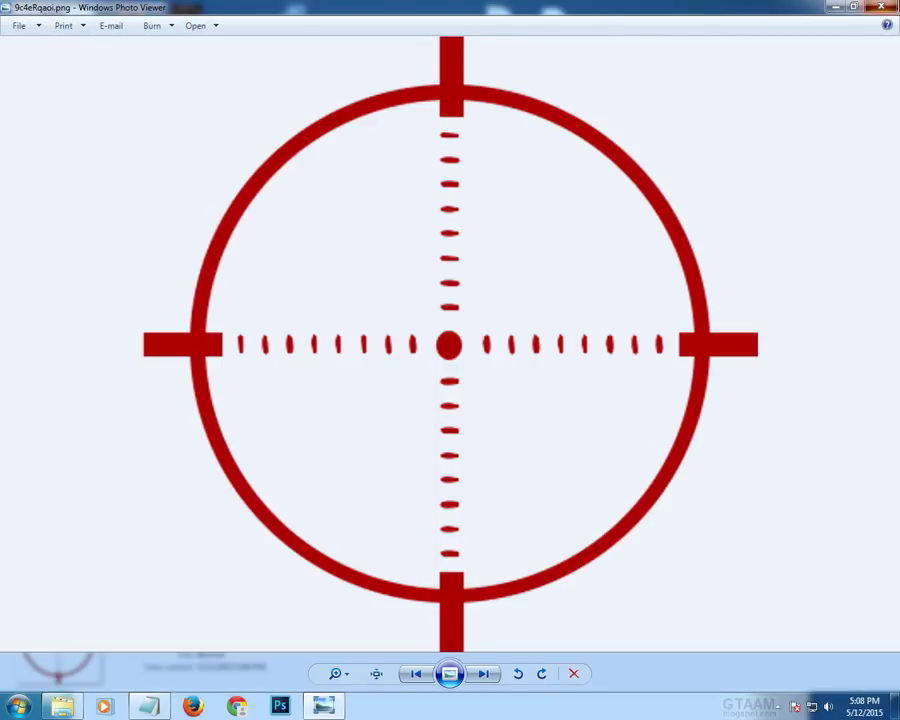
Preview the red crosshair 9c4eRqaoi.png and the green crosshair 10700.jpg images.
drag(230, 163, 176, 100)
click(172, 256)
double_click(157, 112)
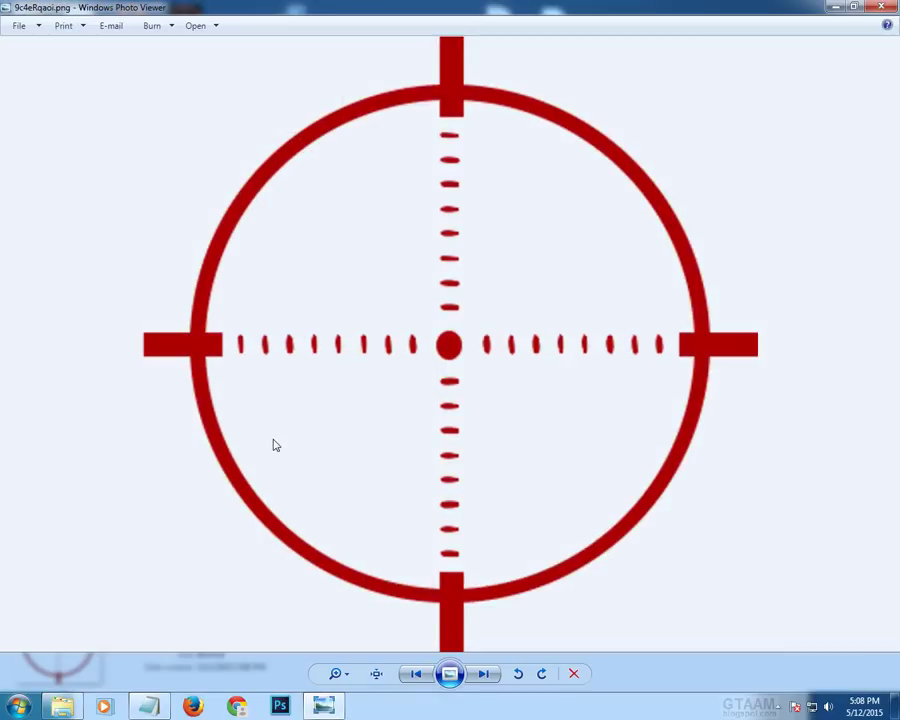
scroll(272, 450, up, 3)
scroll(272, 450, down, 3)
scroll(171, 497, up, 3)
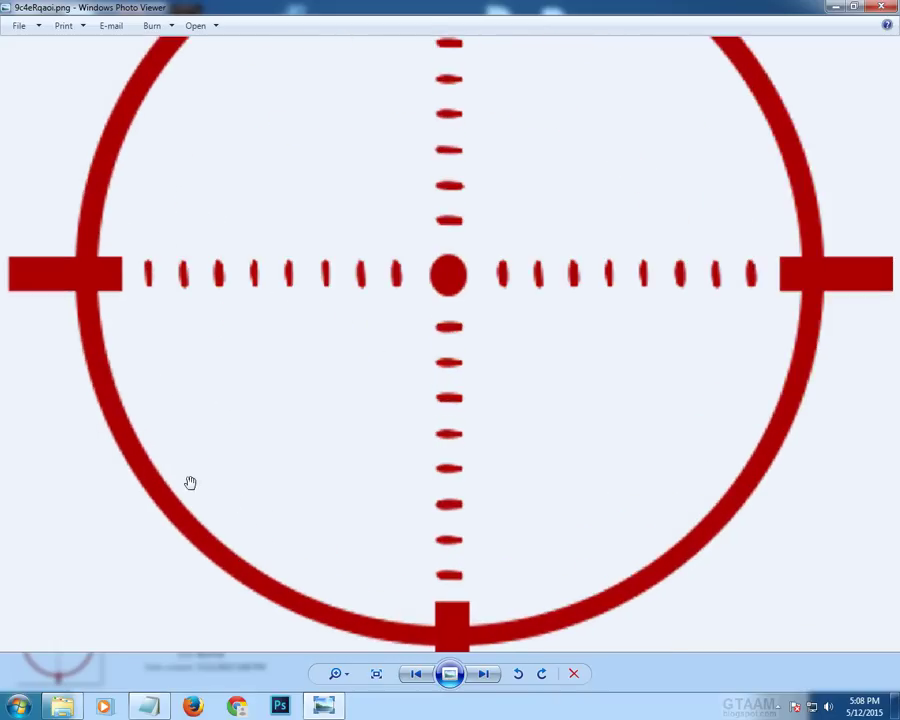
scroll(213, 287, down, 3)
key(Escape)
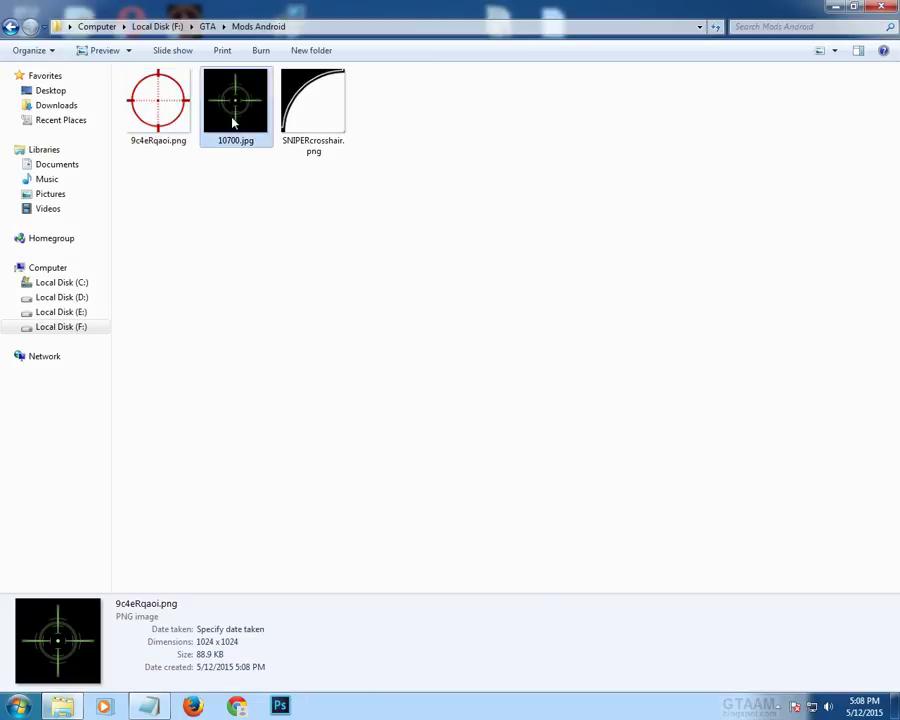
double_click(233, 124)
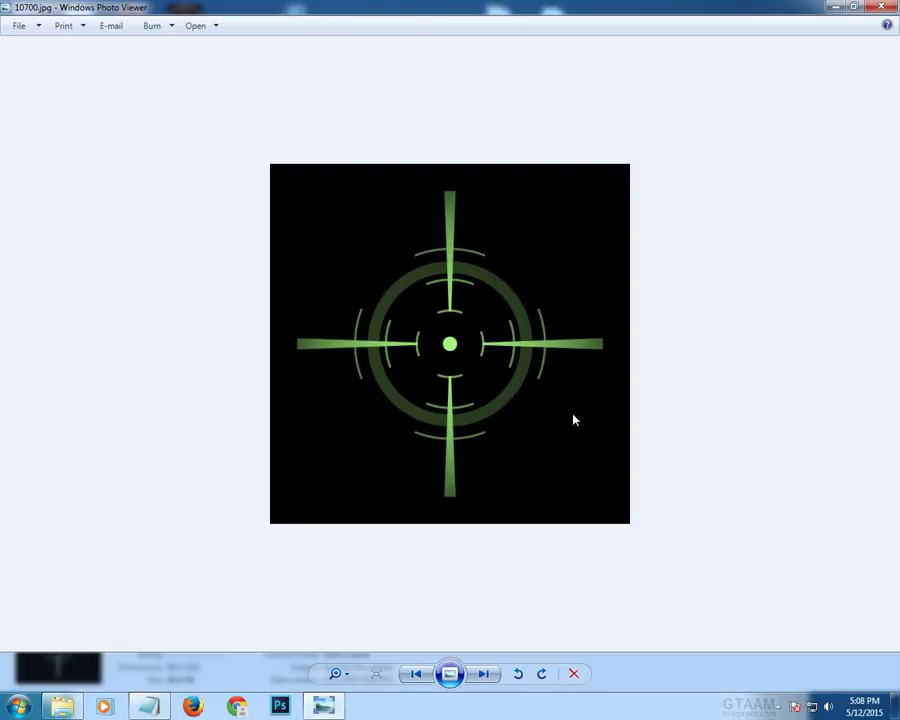
click(866, 7)
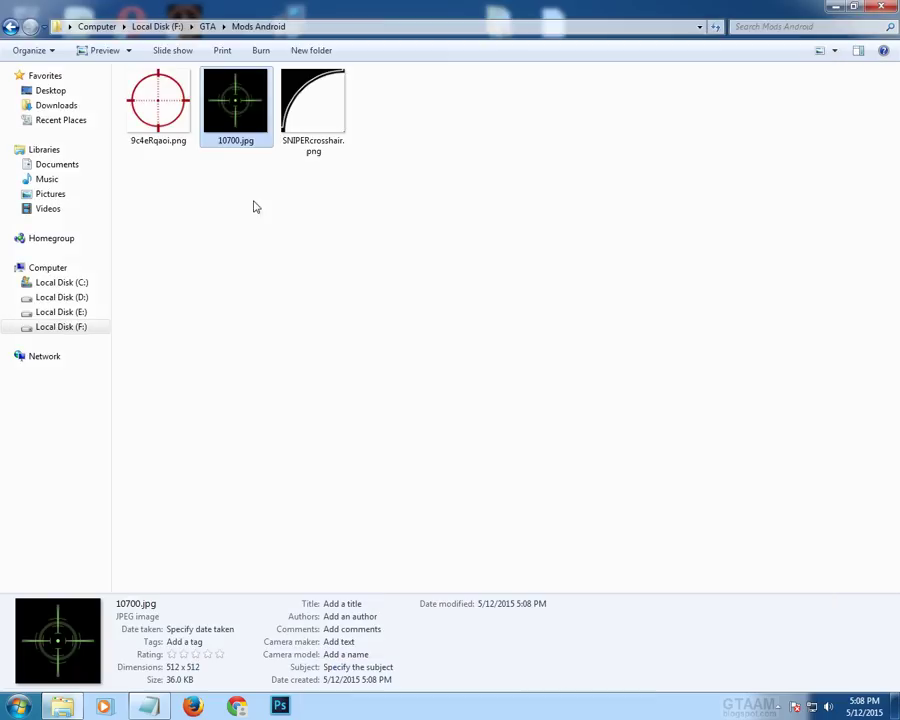
double_click(223, 124)
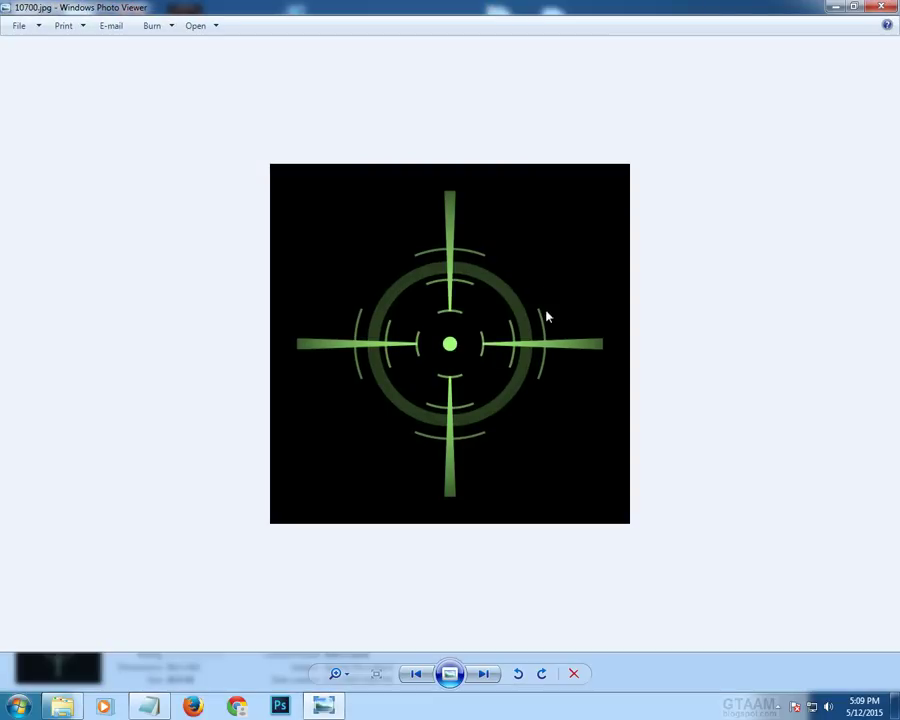
key(alt+F4)
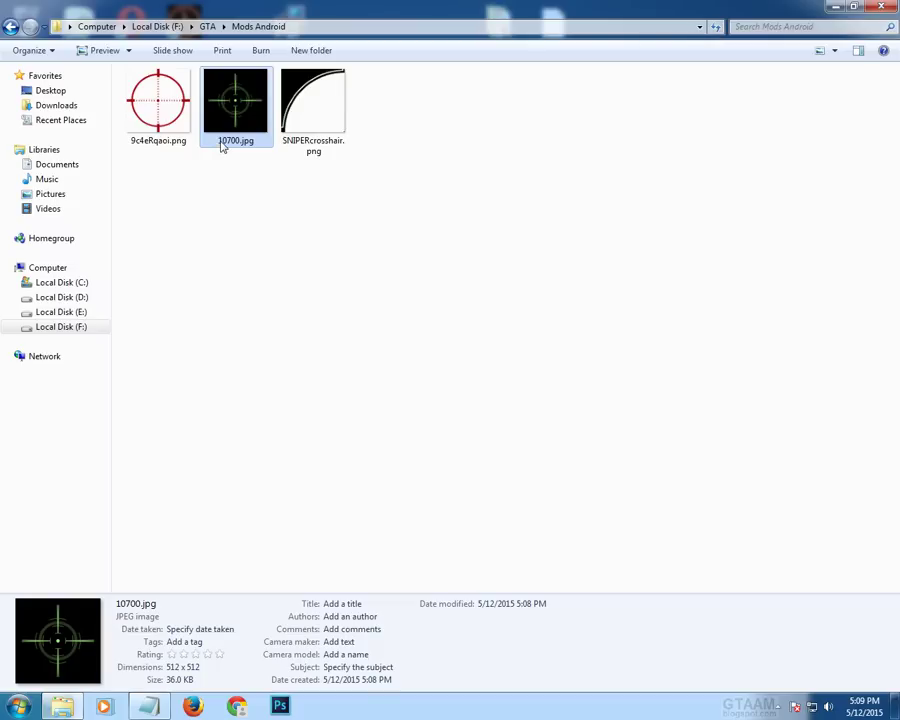
Open 10700.jpg in Adobe Photoshop CC 2014 through Open with.
click(234, 184)
right_click(234, 112)
mouse_move(306, 238)
click(477, 240)
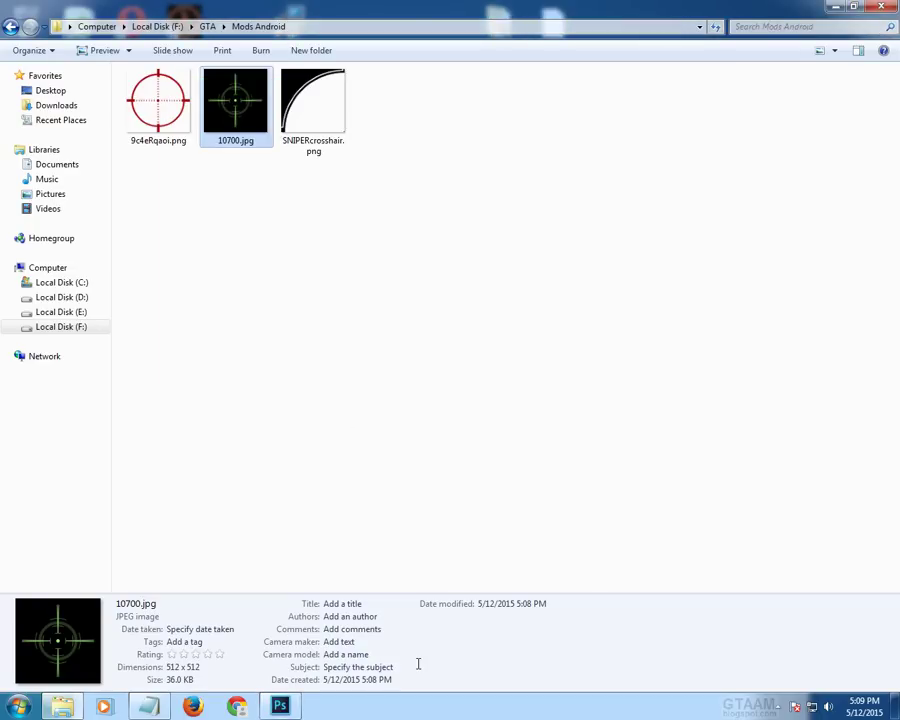
Magic-erase 10700.jpg's black background and inner black disc to transparency, then bring up Save As.
mouse_move(287, 692)
drag(287, 692, 414, 6)
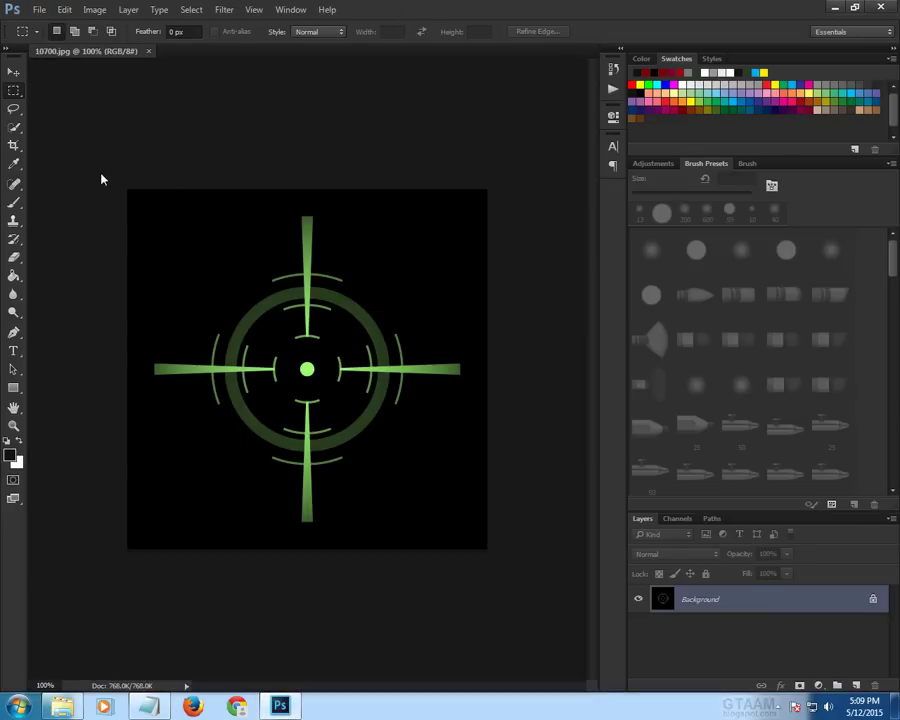
click(14, 261)
click(14, 261)
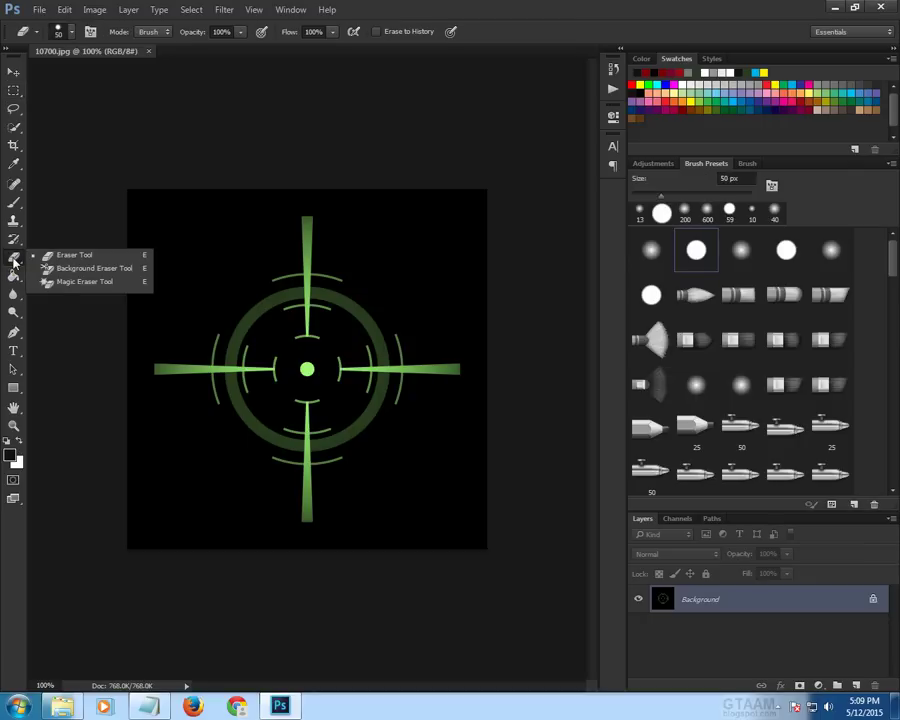
click(82, 281)
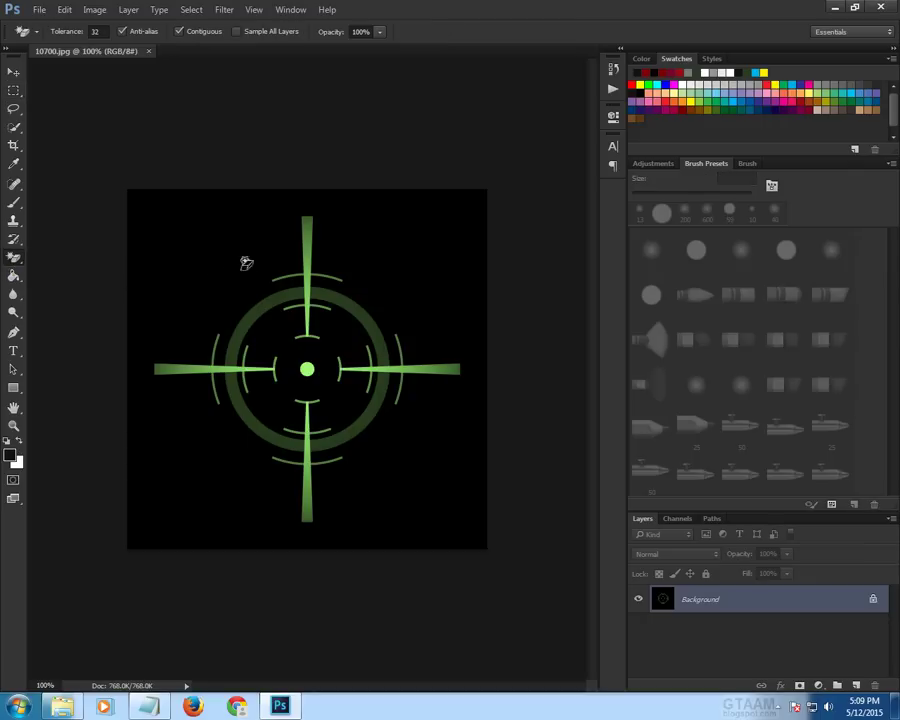
click(405, 259)
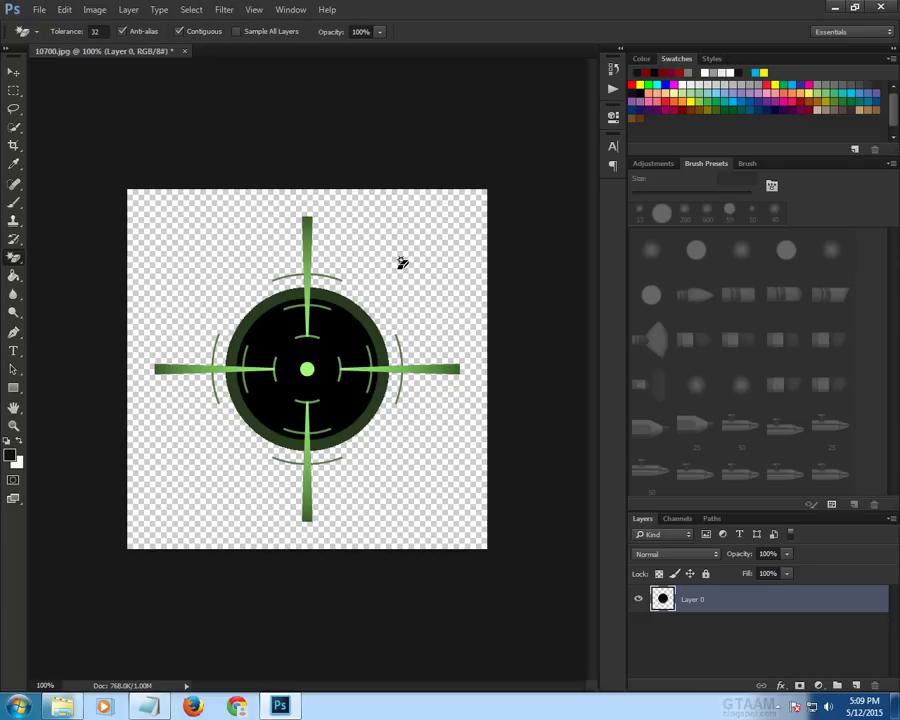
click(344, 337)
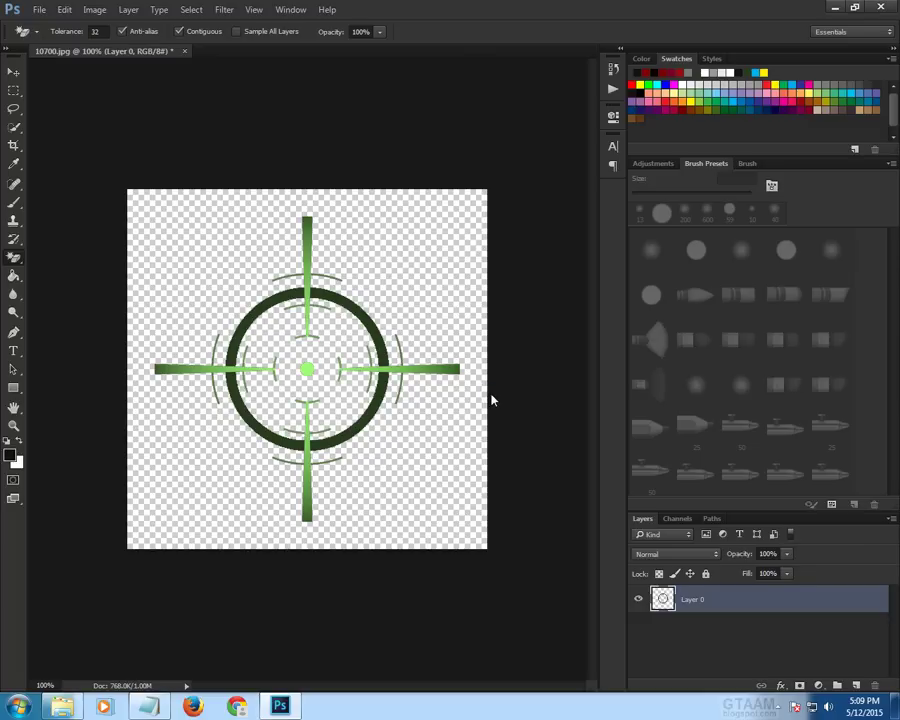
key(ctrl+shift+s)
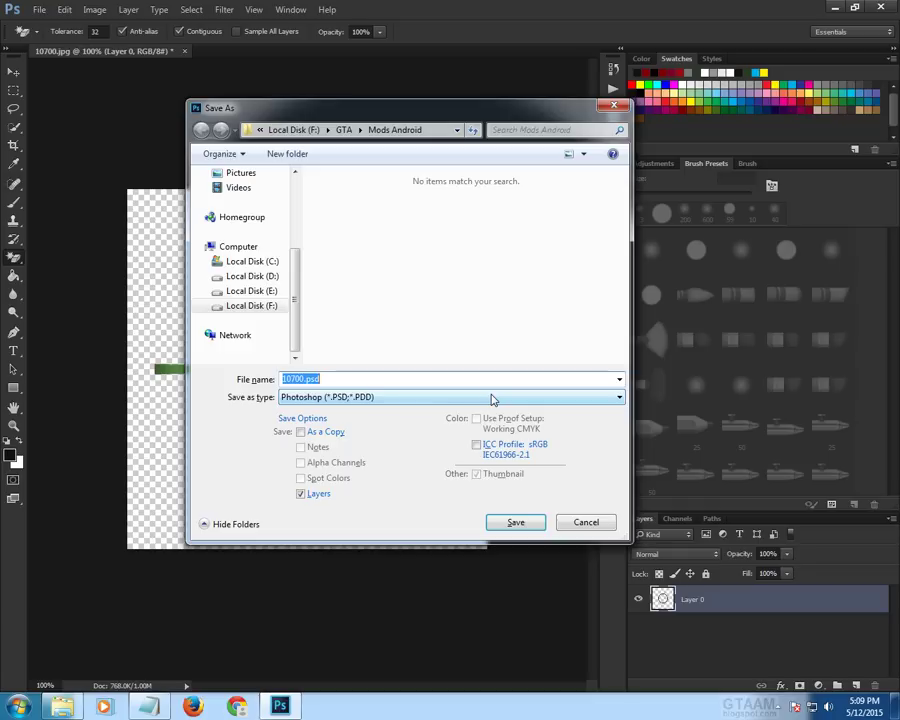
Save the crosshair as PNG file 10700.png, then quit without saving changes to 10700.jpg.
click(360, 399)
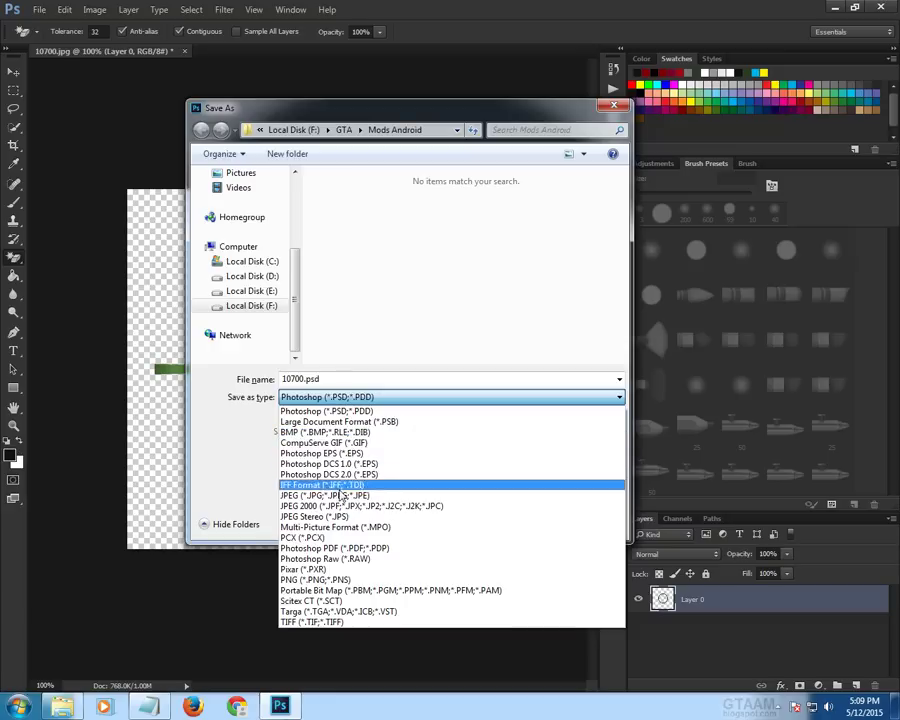
click(336, 580)
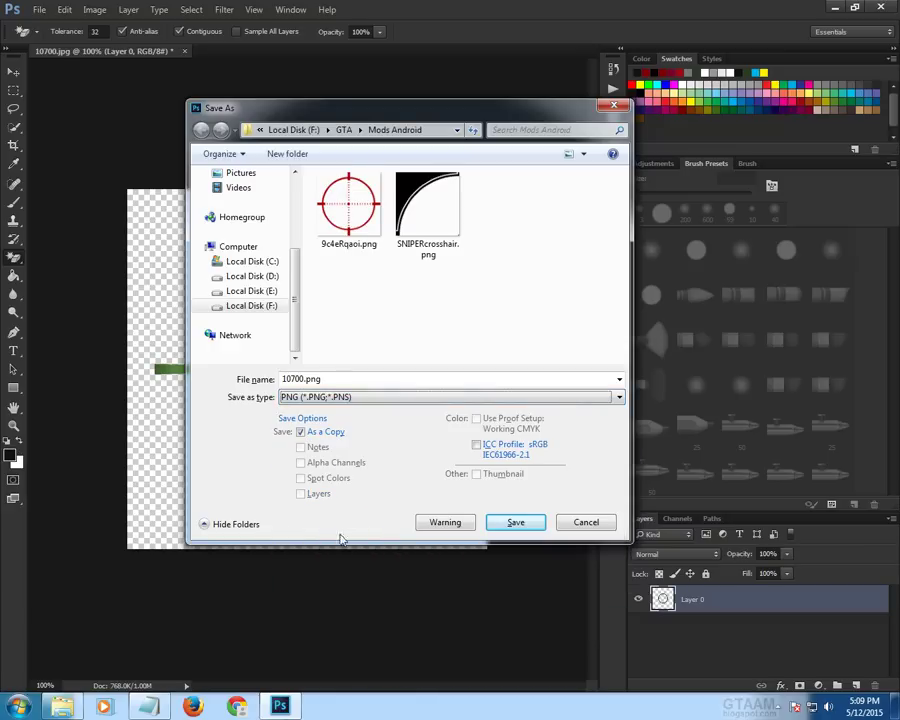
drag(291, 110, 536, 107)
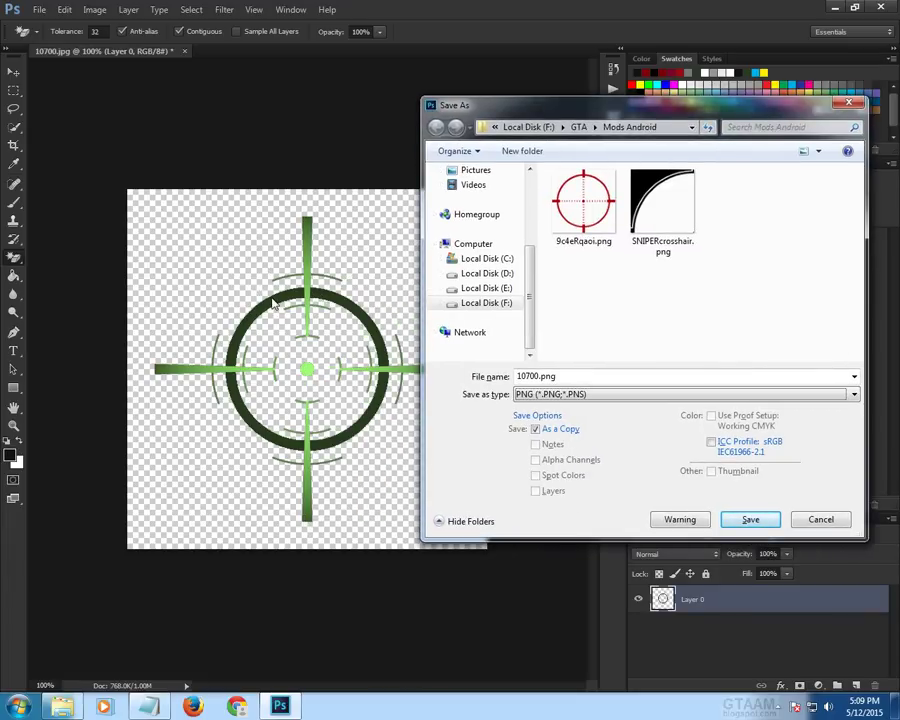
click(559, 376)
click(561, 375)
click(752, 520)
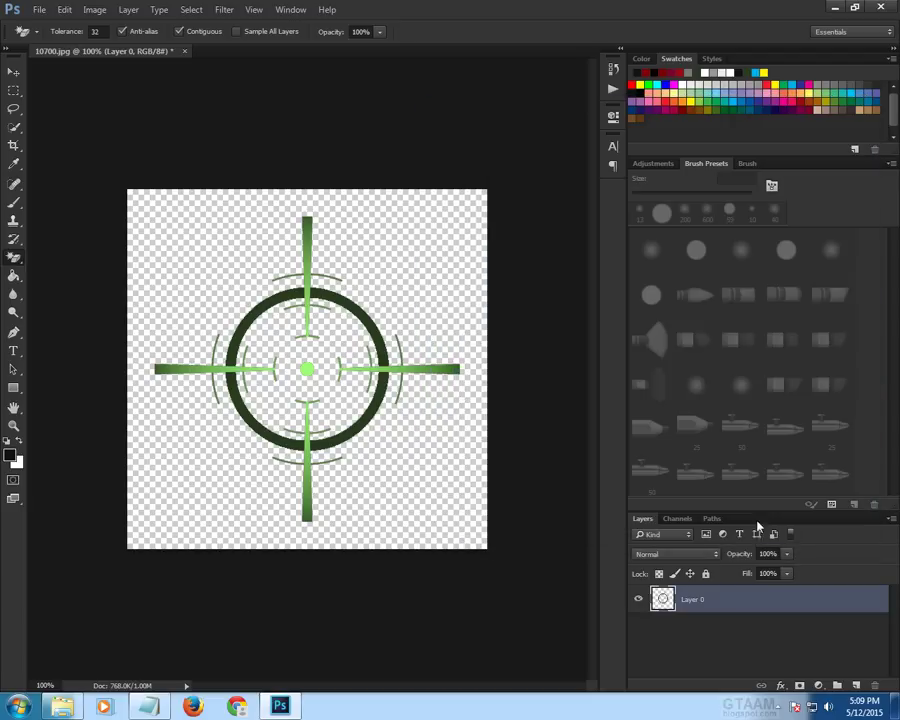
click(497, 220)
click(892, 8)
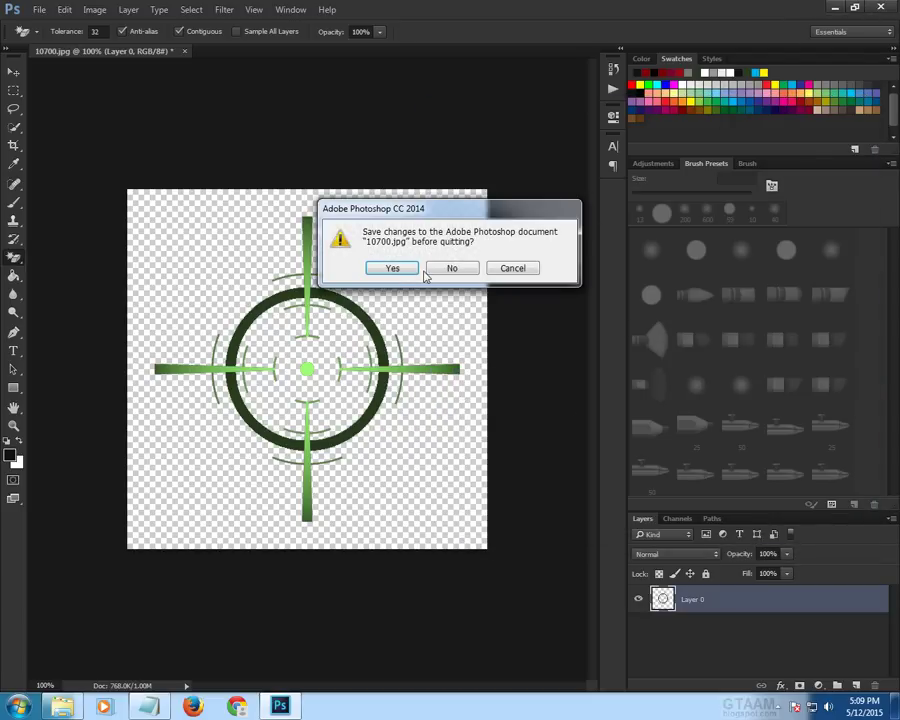
click(446, 272)
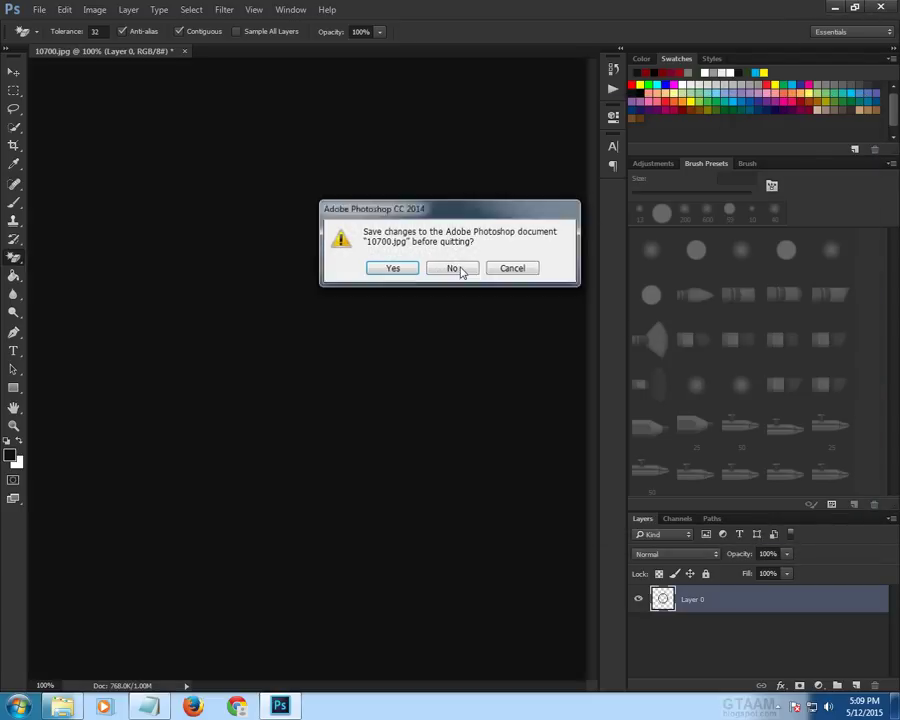
Compare the new transparent 10700.png with 10700.jpg in Photo Viewer.
double_click(298, 140)
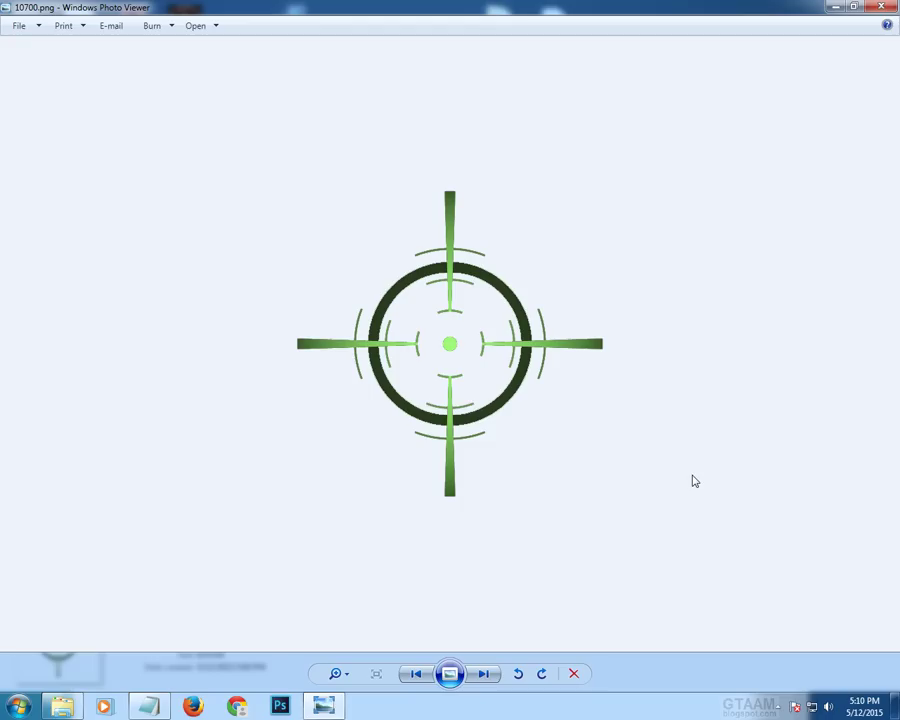
key(Right)
key(Left)
key(Right)
key(Left)
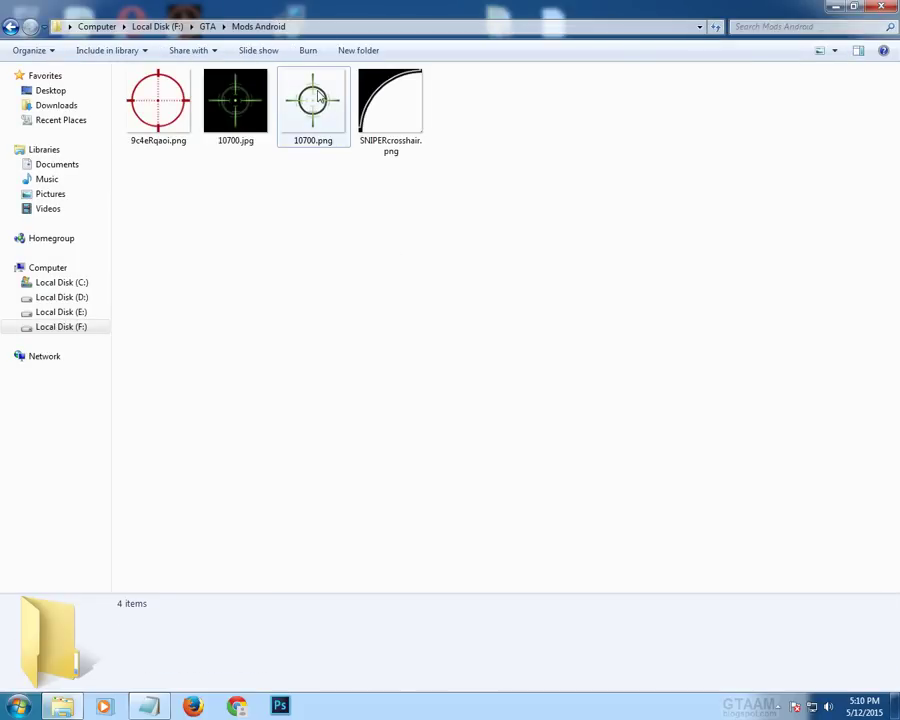
double_click(320, 97)
click(881, 7)
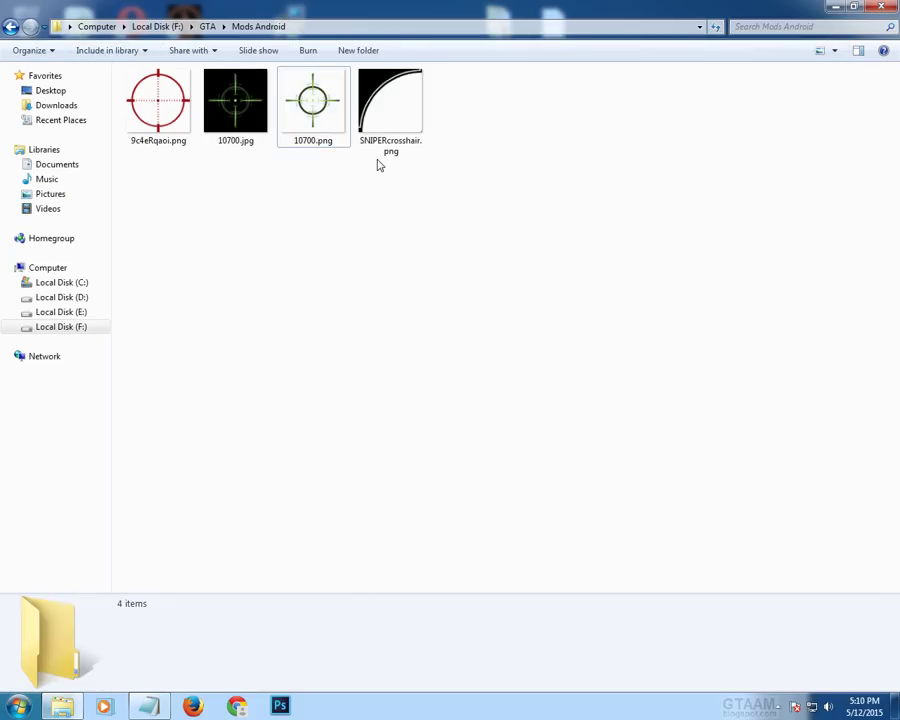
Preview SNIPERcrosshair.png and 10700.png side by side in turn.
click(307, 117)
click(402, 117)
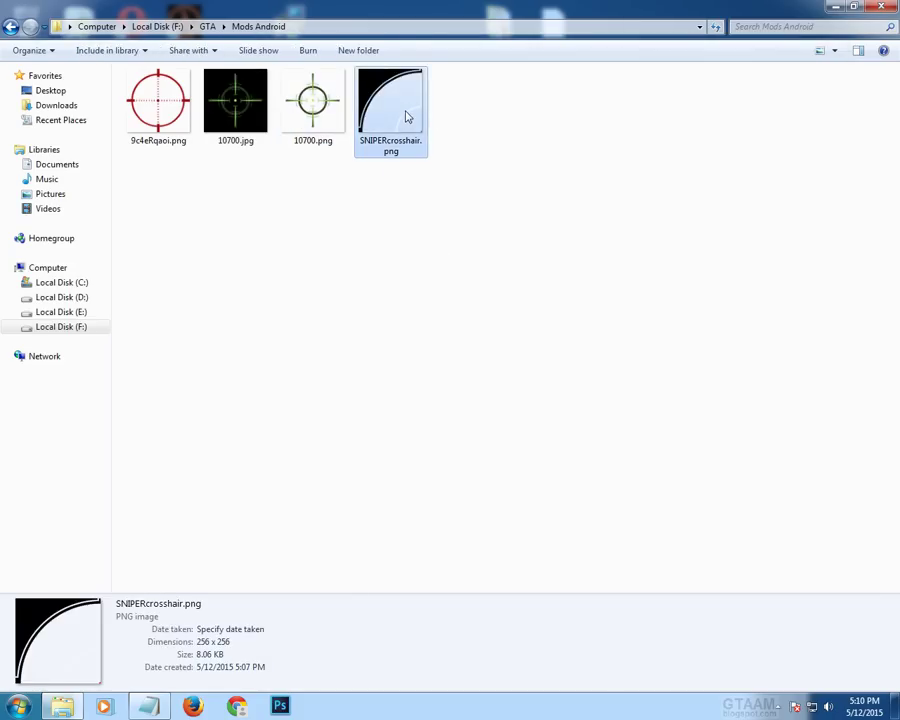
double_click(397, 116)
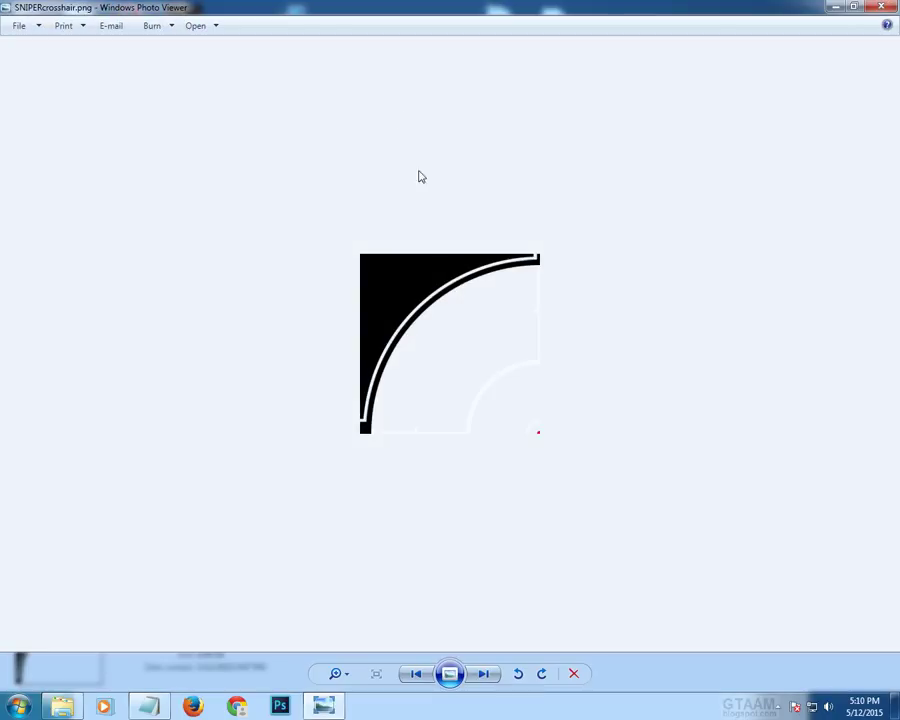
click(881, 7)
double_click(321, 104)
click(881, 7)
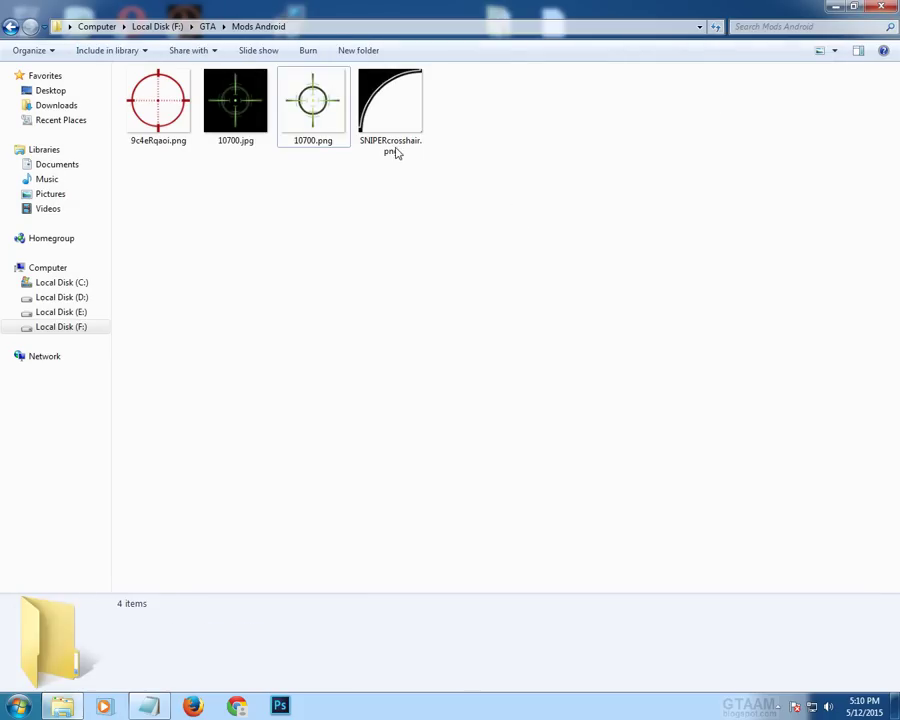
double_click(397, 116)
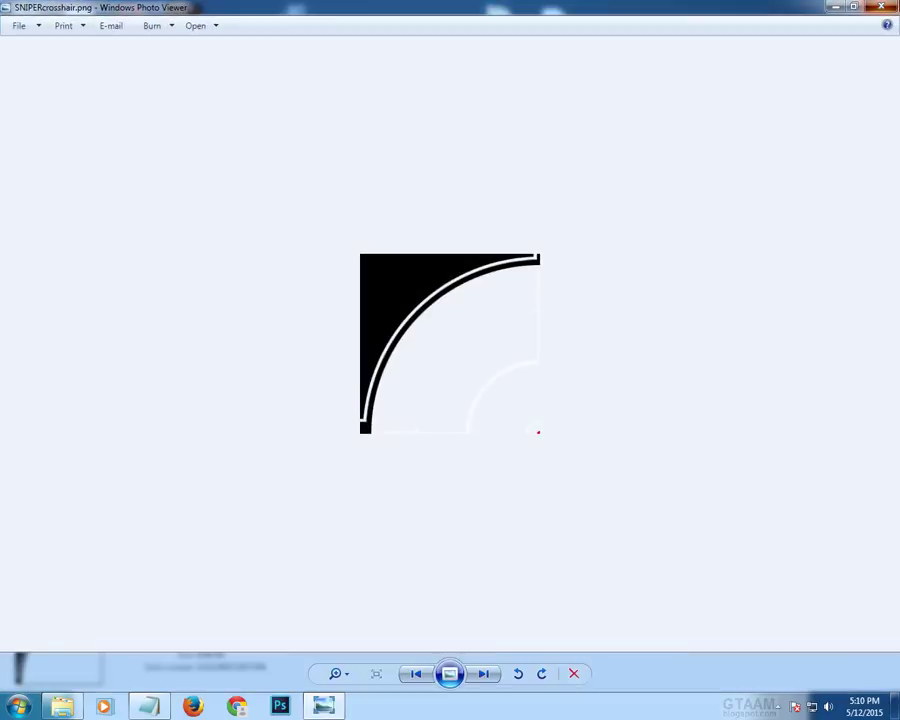
key(Escape)
Open SNIPERcrosshair.png in Adobe Photoshop CC 2014, then minimise Photoshop.
right_click(398, 104)
mouse_move(472, 235)
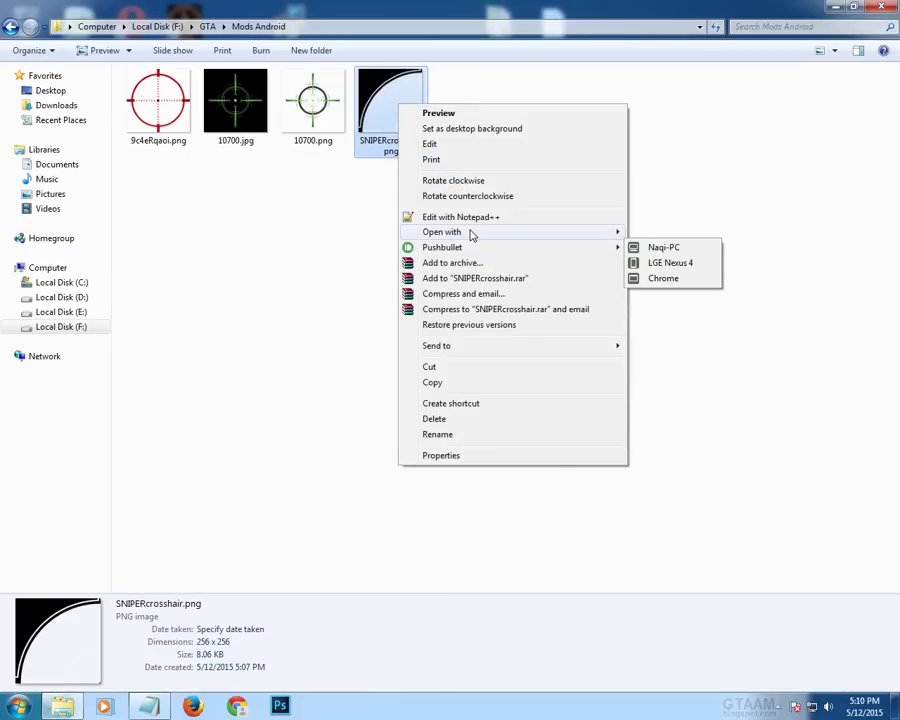
click(654, 234)
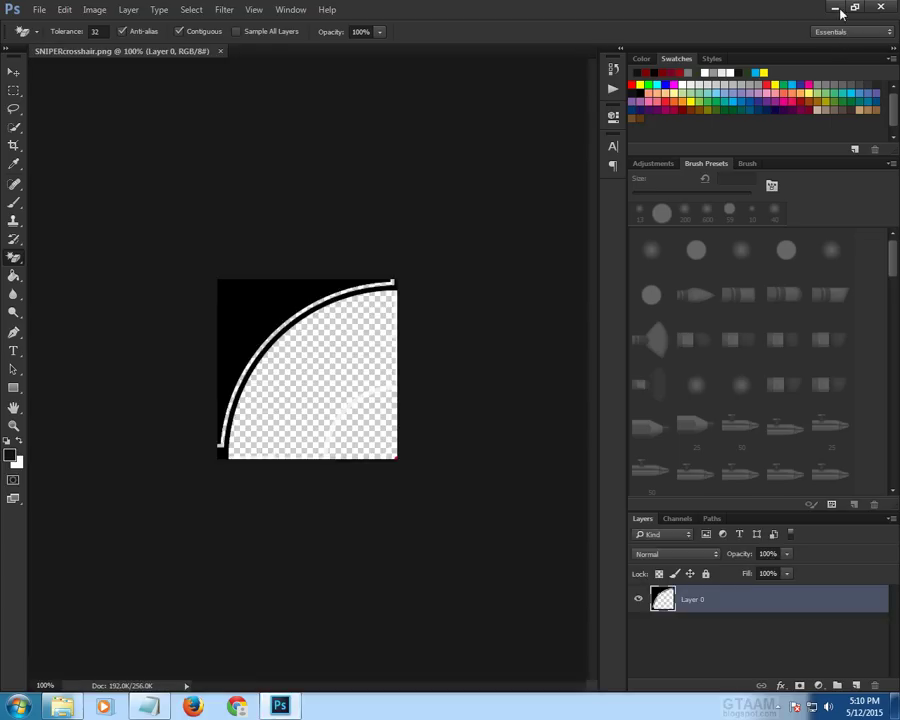
click(836, 8)
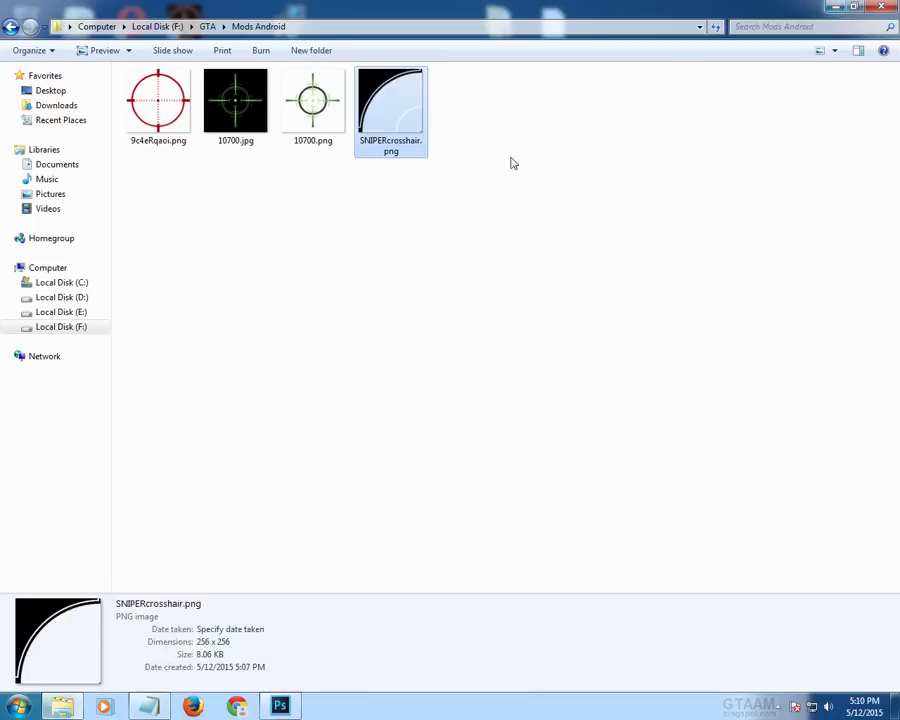
Open 10700.png in Adobe Photoshop CC 2014 alongside SNIPERcrosshair.png.
click(310, 95)
right_click(311, 93)
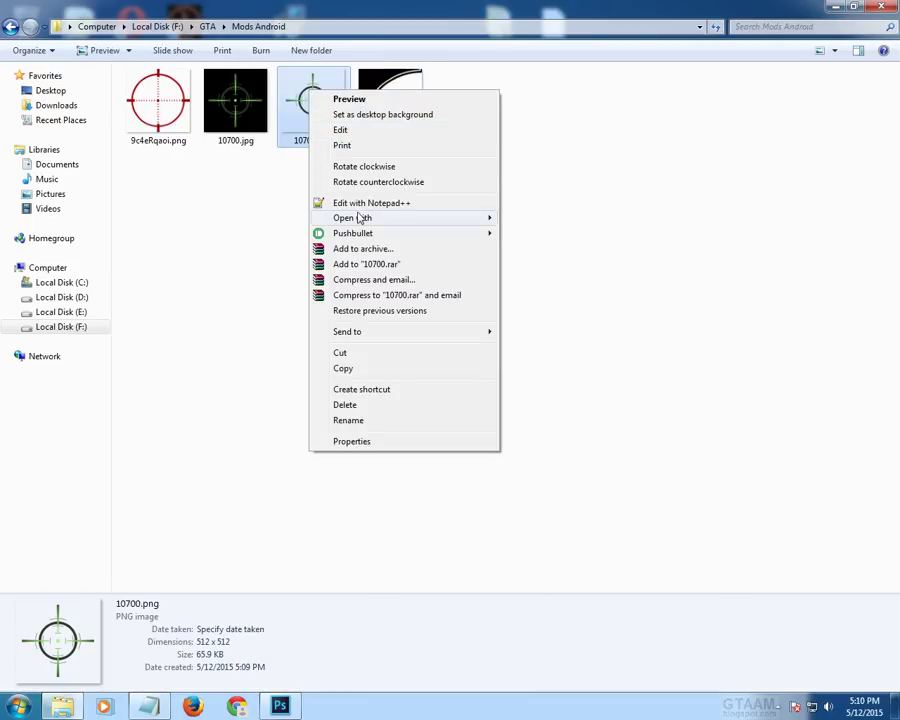
mouse_move(412, 221)
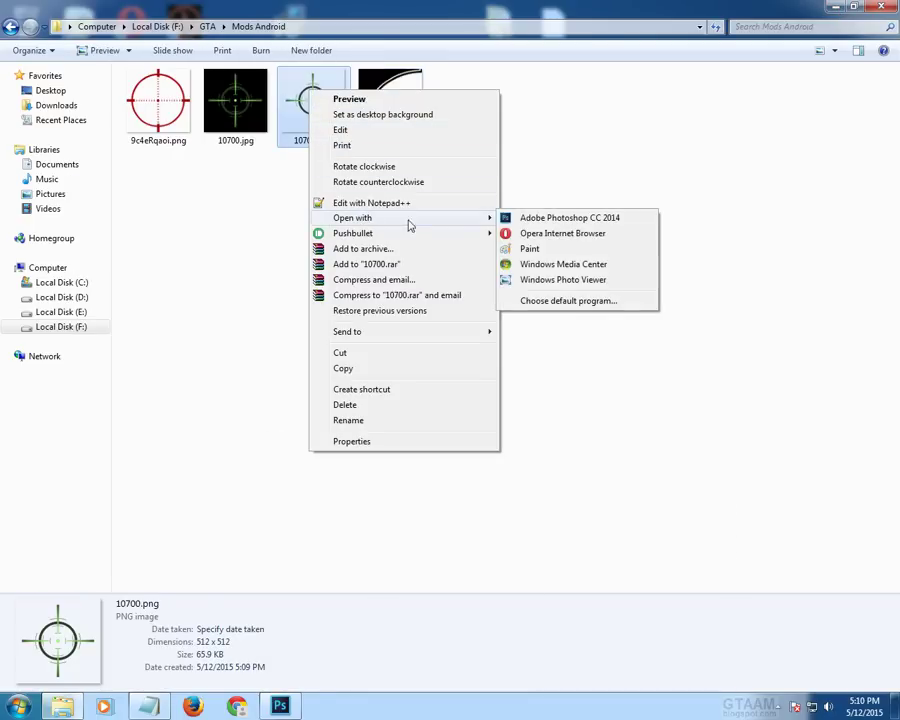
click(550, 219)
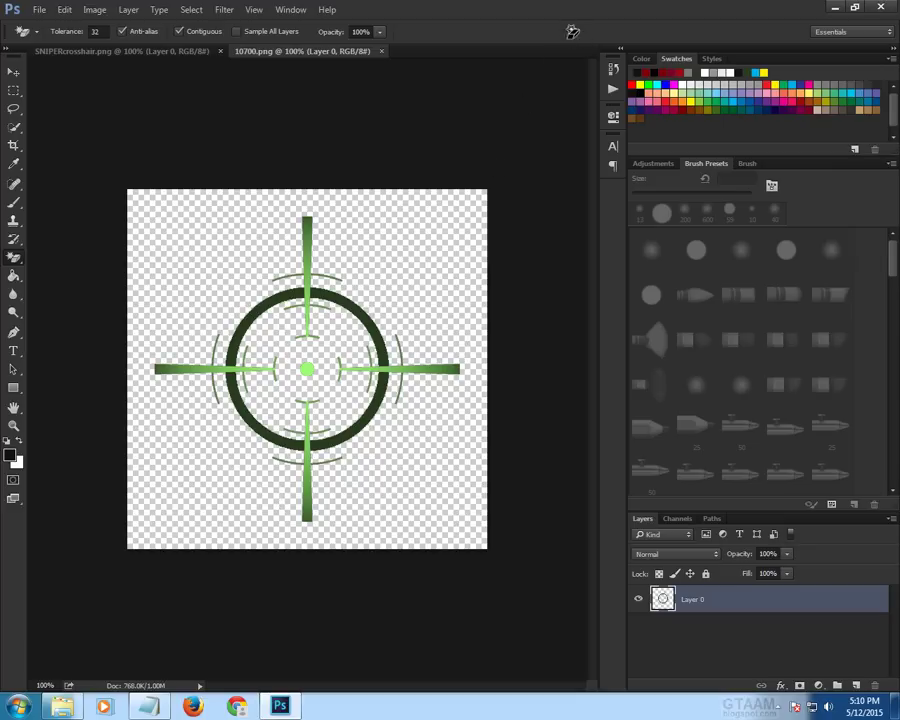
click(283, 707)
click(280, 707)
Compare the SNIPERcrosshair.png and 10700.png document tabs.
click(160, 51)
click(288, 51)
click(179, 51)
click(283, 51)
click(200, 51)
click(255, 51)
click(288, 51)
click(200, 51)
click(283, 51)
click(128, 51)
click(240, 51)
Select all of 10700.png with Ctrl+A and return to SNIPERcrosshair.png.
click(157, 50)
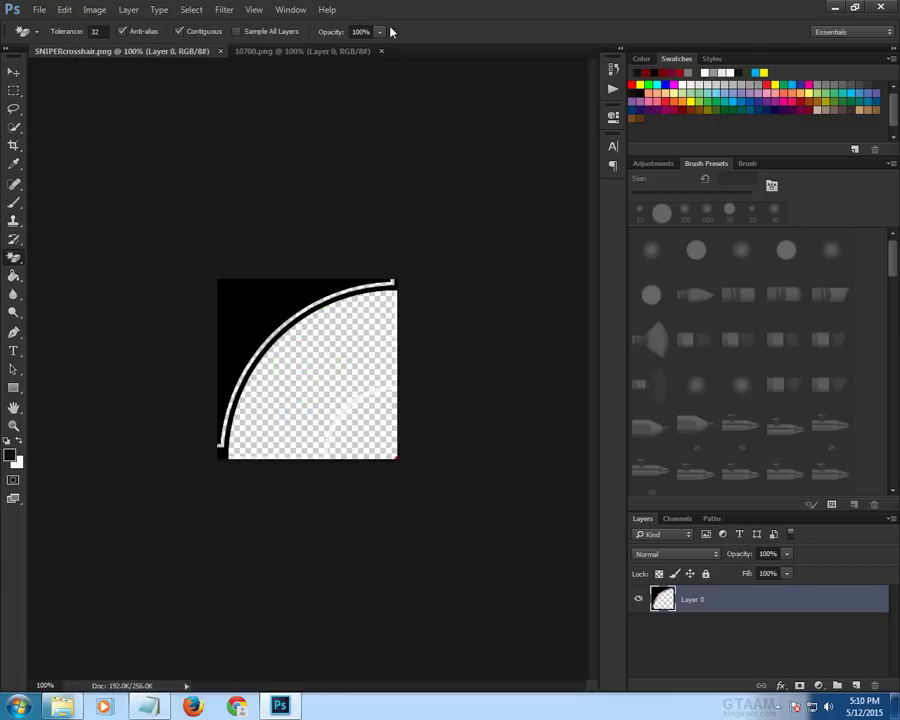
click(295, 52)
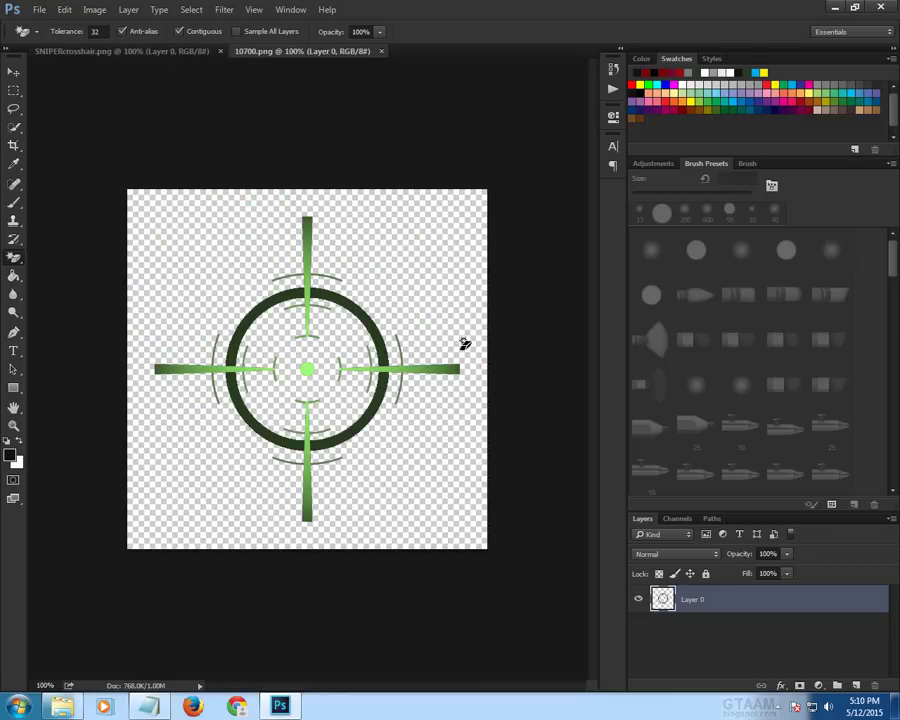
click(135, 52)
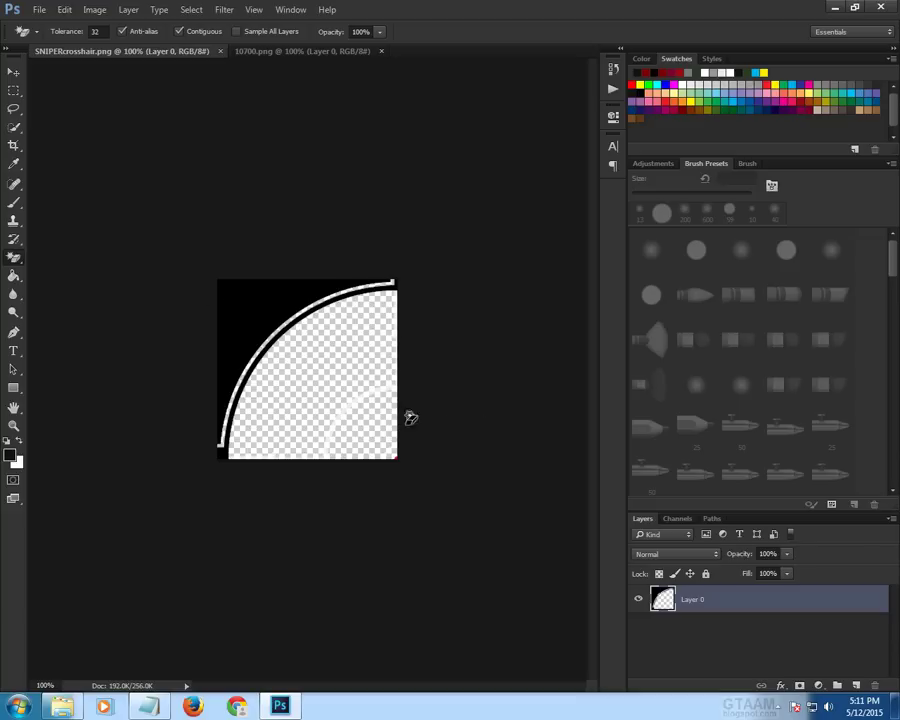
click(258, 53)
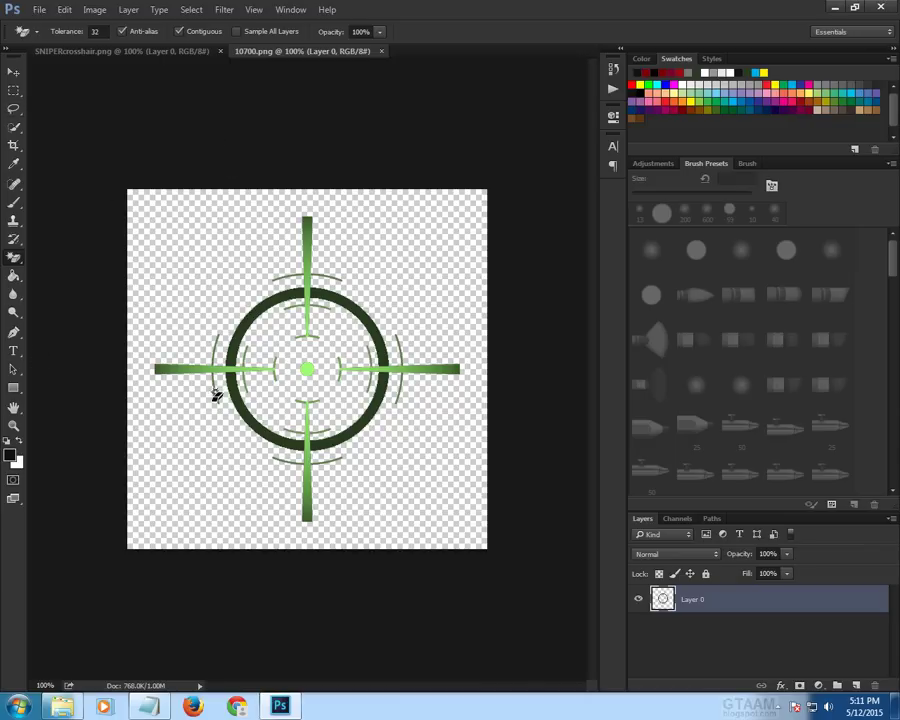
key(ctrl+a)
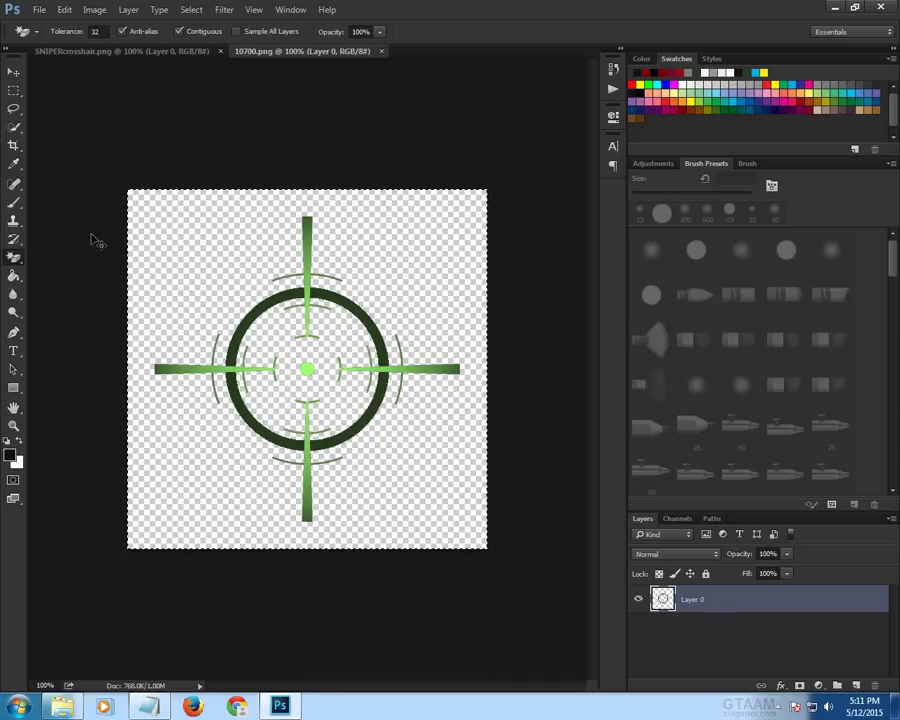
click(86, 57)
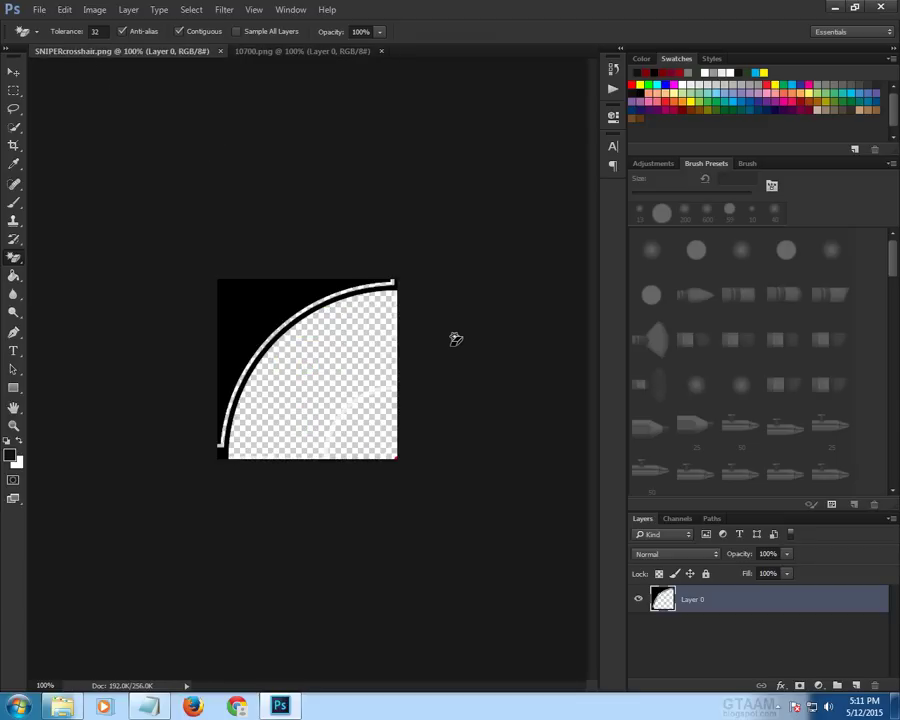
Paste the crosshair as Layer 1, centre it on the bottom-right corner, and zoom to 200%.
key(ctrl+v)
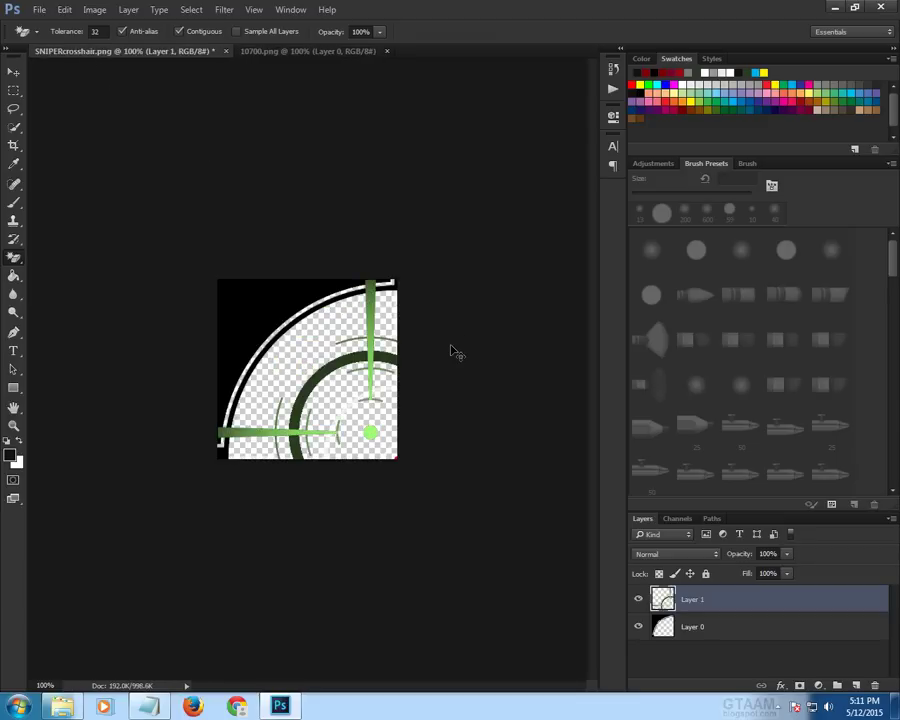
click(13, 72)
drag(362, 425, 390, 447)
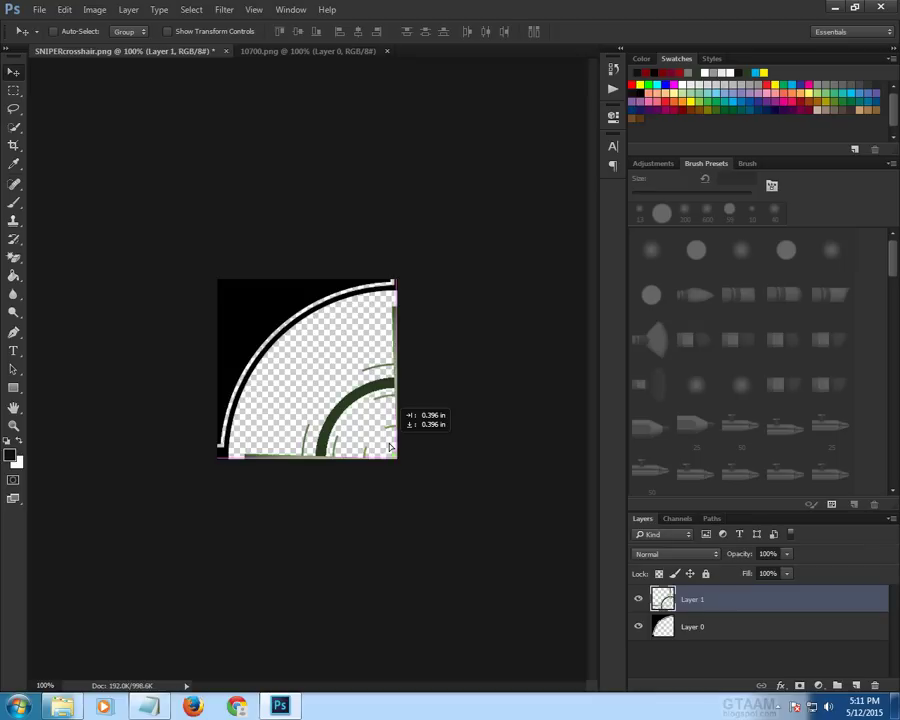
drag(390, 447, 391, 448)
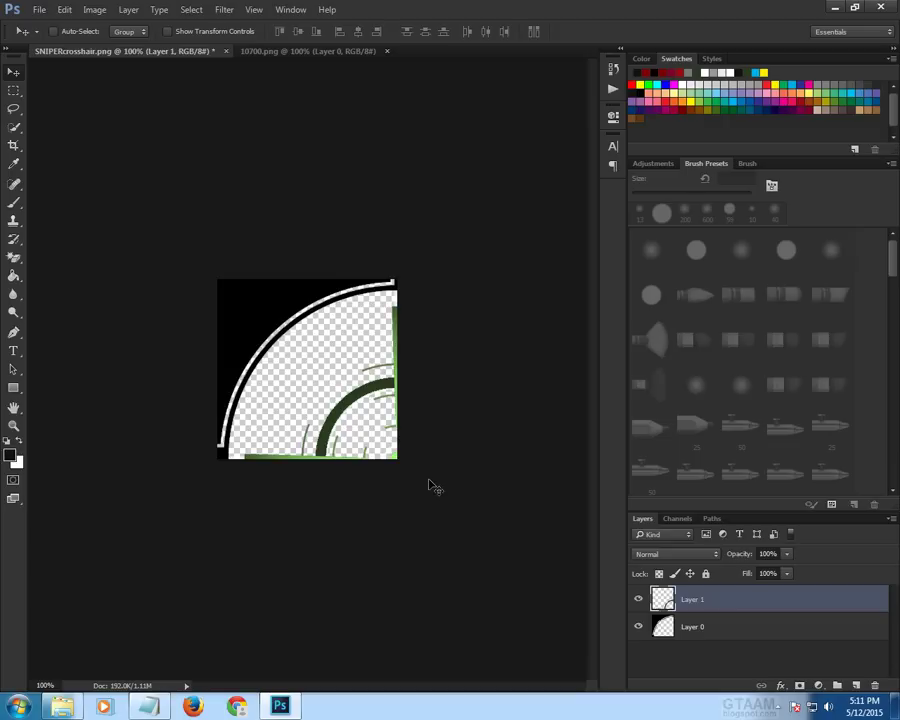
key(ctrl+plus)
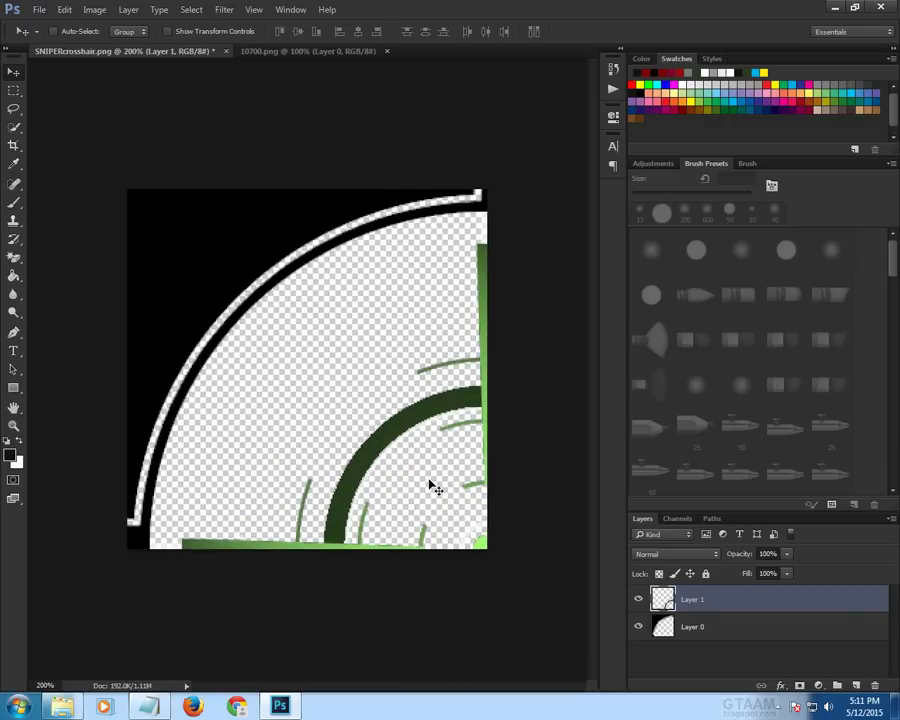
Hide Layer 1 and erase Layer 0's faint white diagonal strokes with a 35 px hard round eraser.
click(638, 600)
click(638, 600)
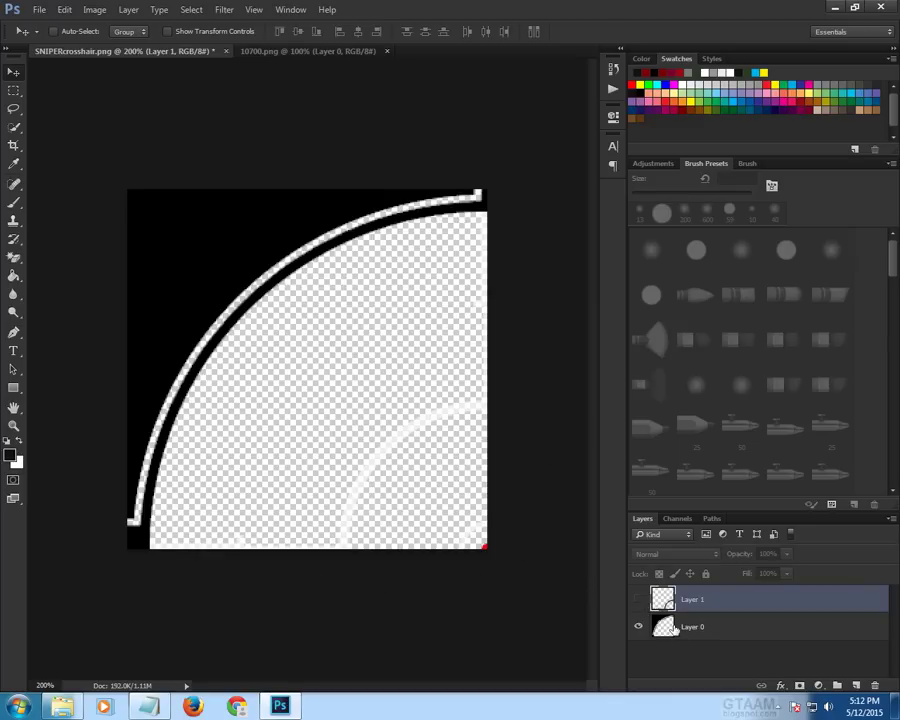
click(736, 633)
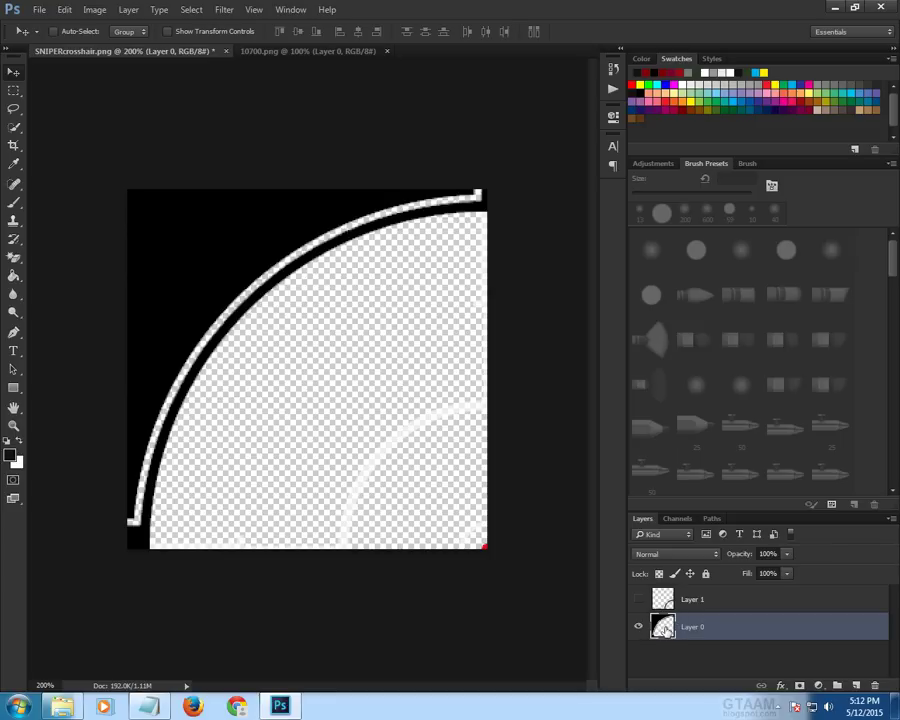
click(12, 261)
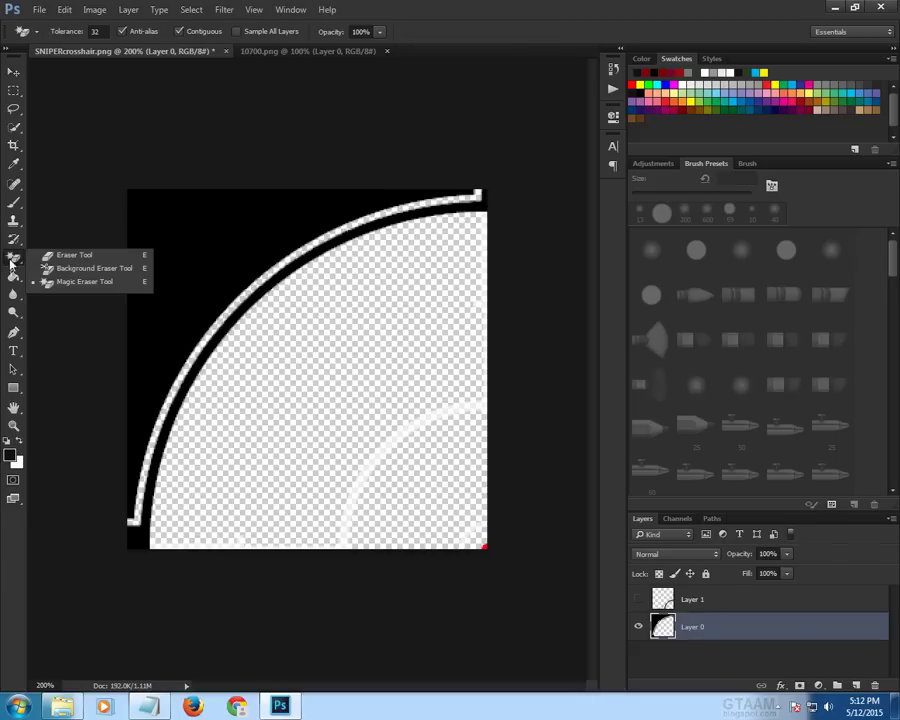
click(80, 255)
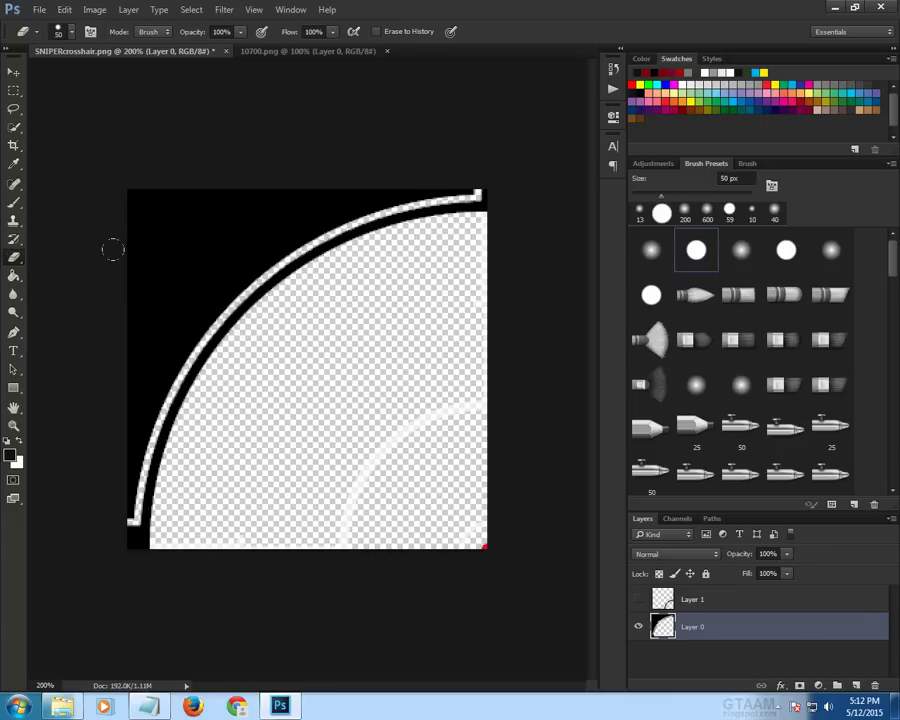
mouse_move(661, 197)
mouse_down()
mouse_move(645, 200)
mouse_move(653, 197)
mouse_up()
click(698, 250)
drag(440, 405, 372, 465)
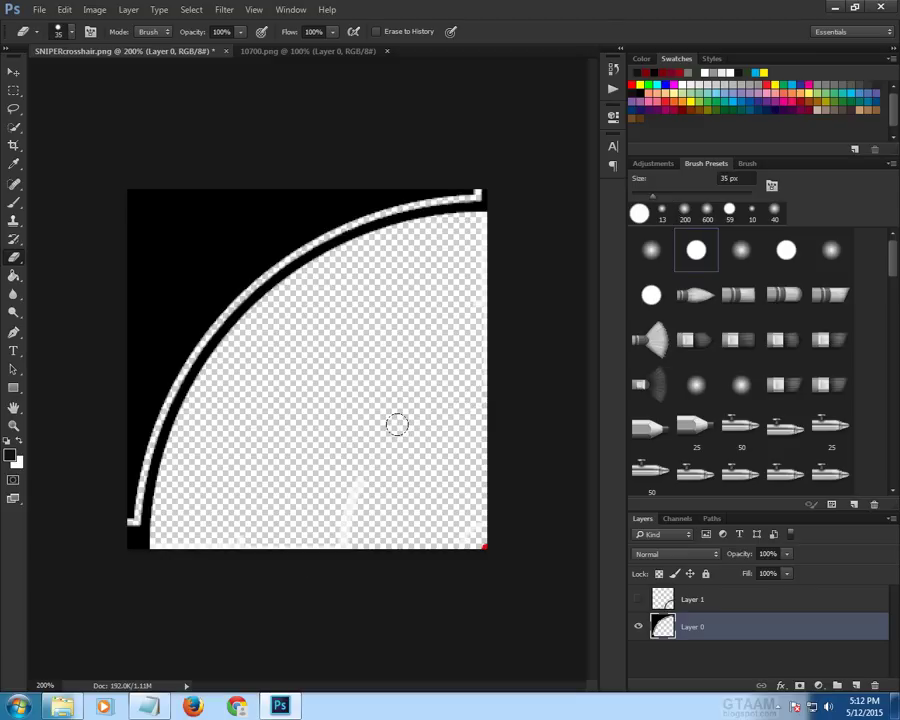
mouse_move(342, 474)
mouse_down()
mouse_move(330, 526)
mouse_move(291, 532)
mouse_move(448, 532)
mouse_up()
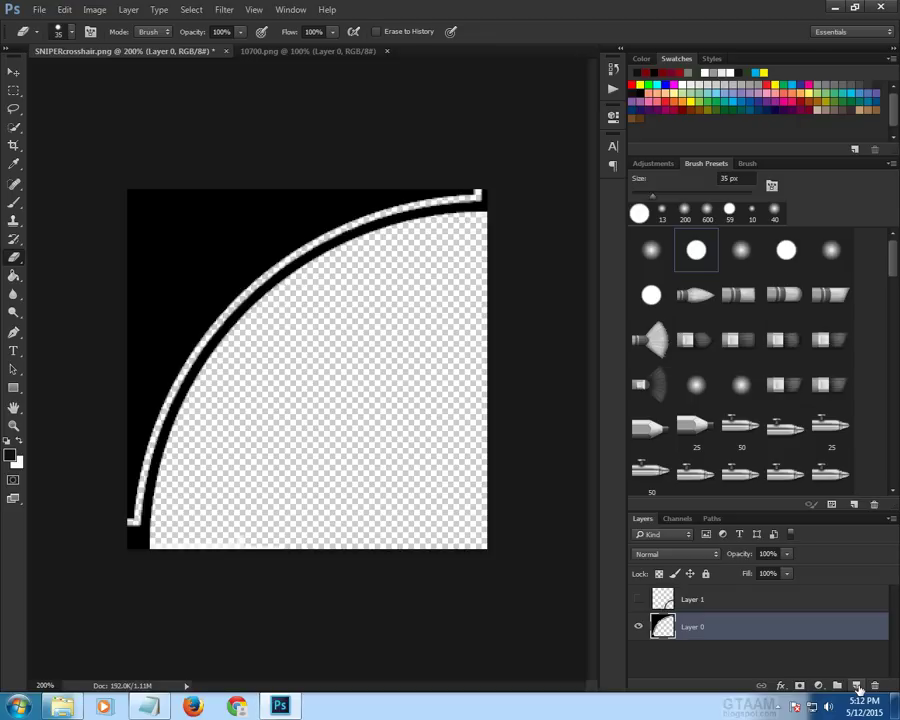
Add Layer 2 beneath Layer 0 and fill it light blue to expose gaps.
click(857, 687)
drag(699, 627, 705, 669)
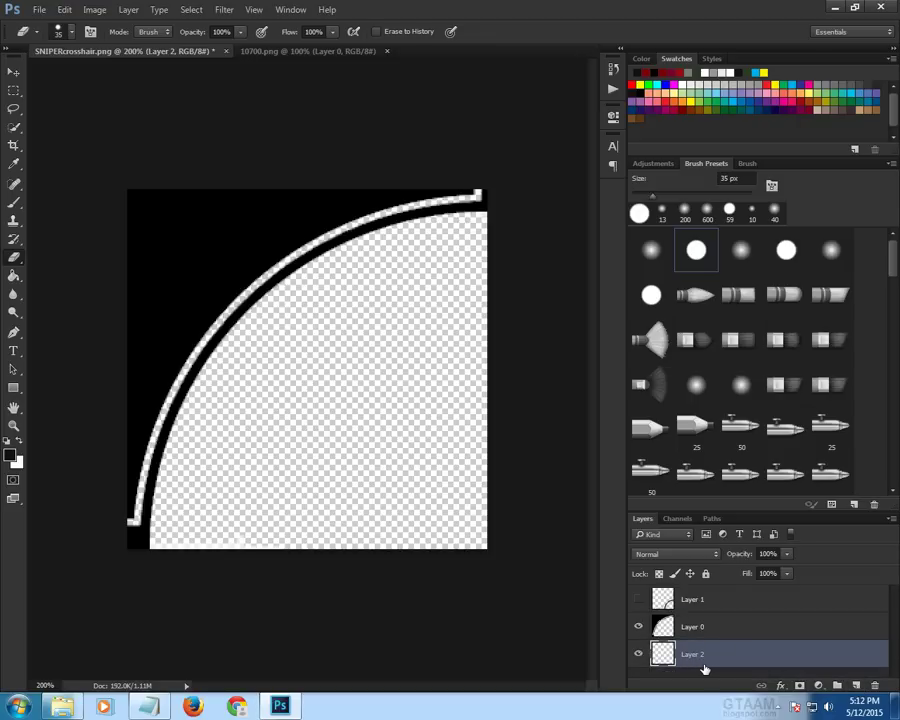
click(13, 278)
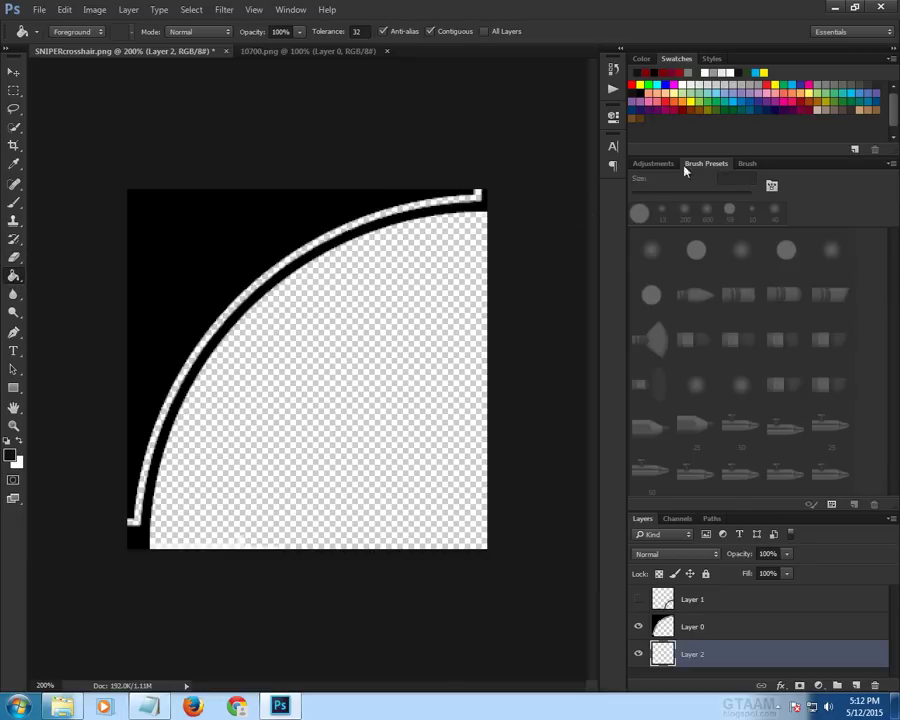
click(733, 104)
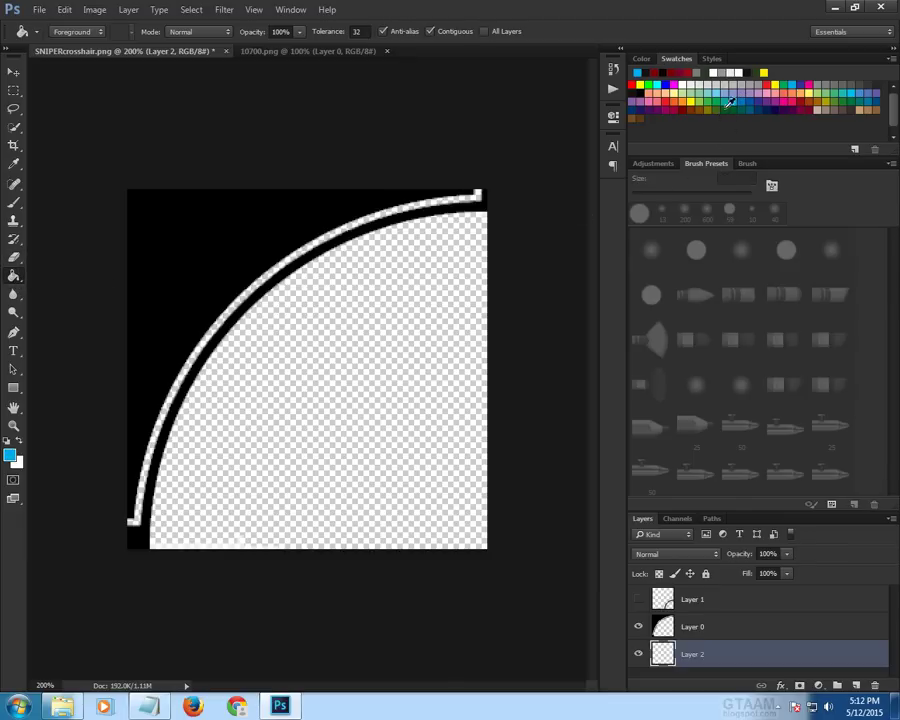
click(418, 290)
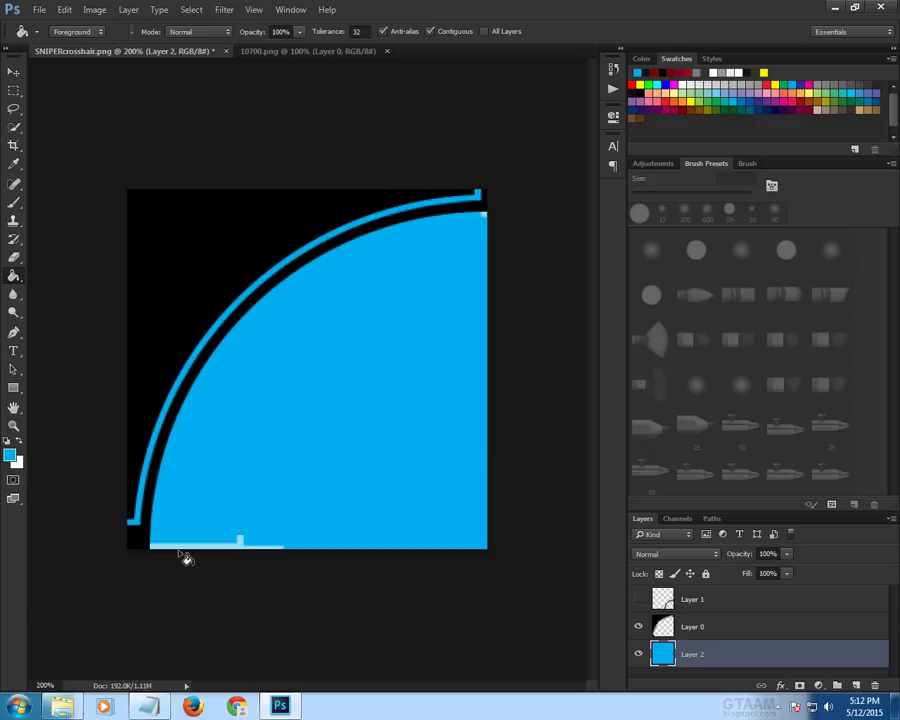
Erase the stray strip along Layer 0's bottom edge, then delete Layer 2.
click(683, 628)
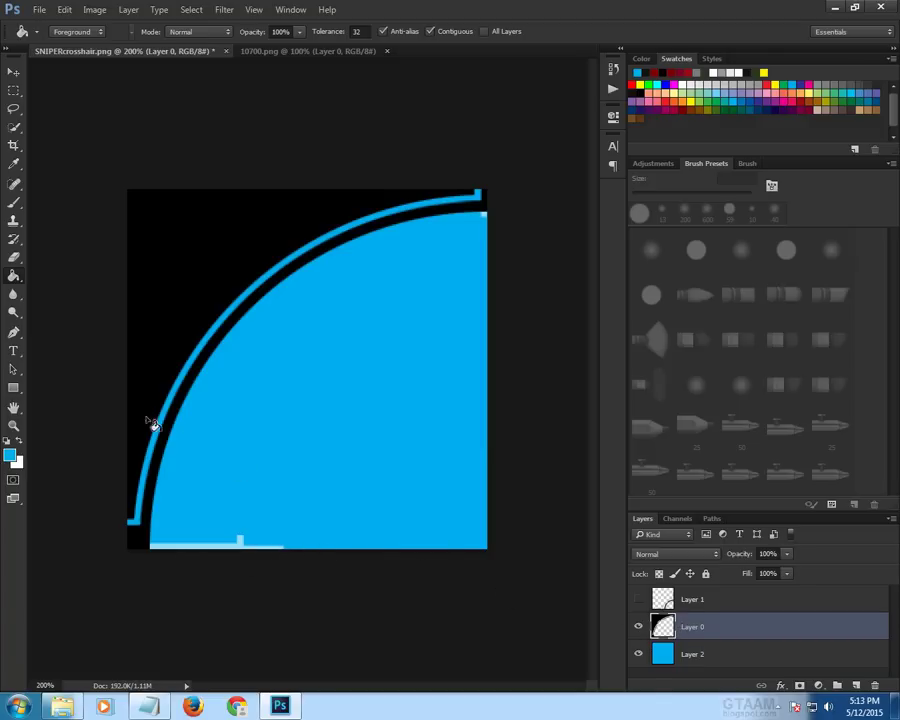
click(12, 256)
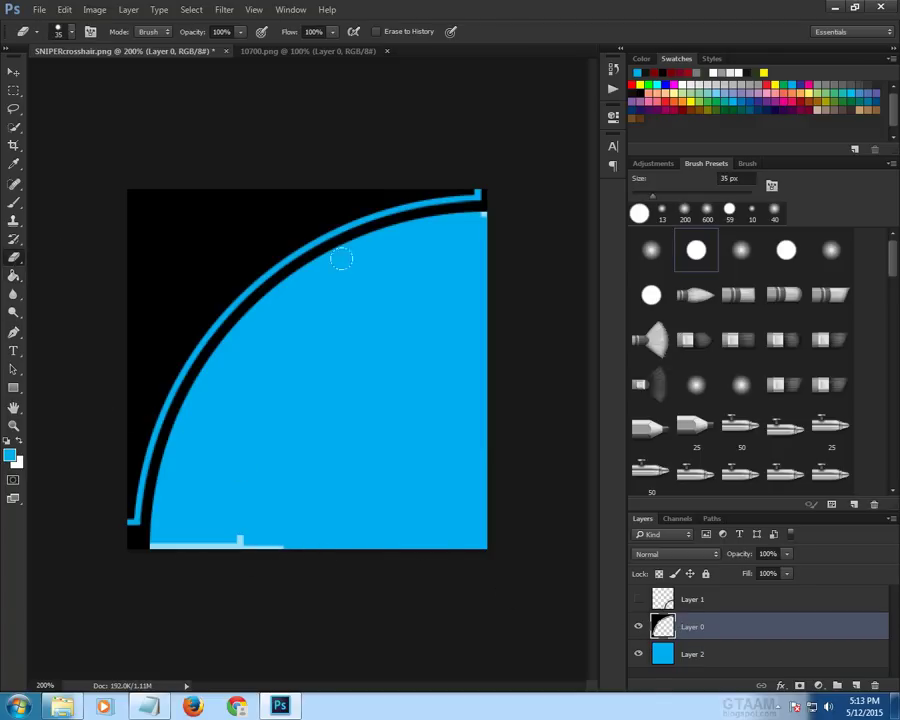
drag(290, 542, 152, 544)
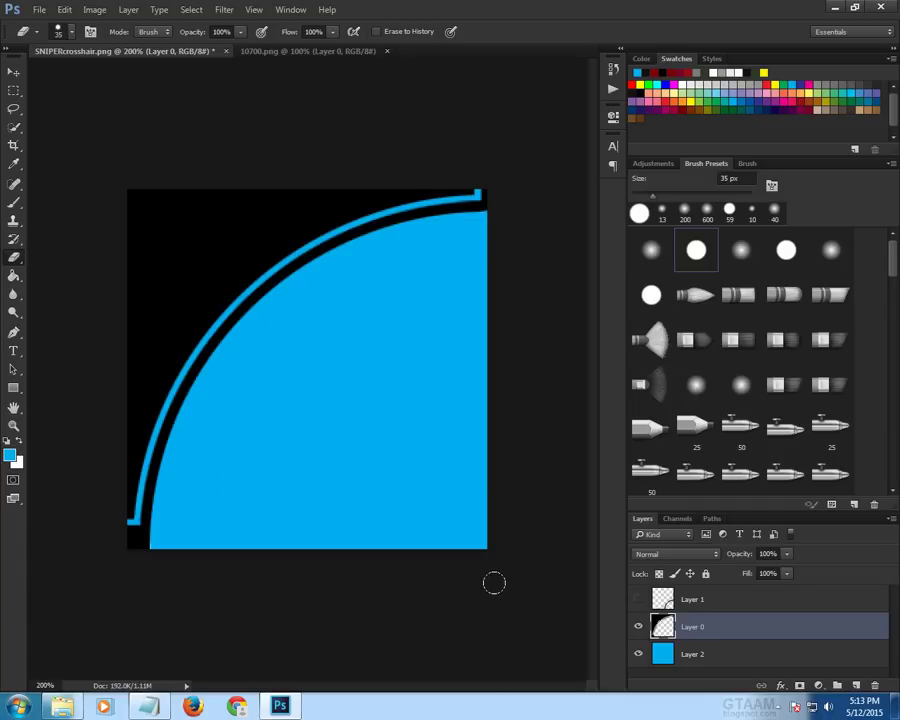
click(669, 655)
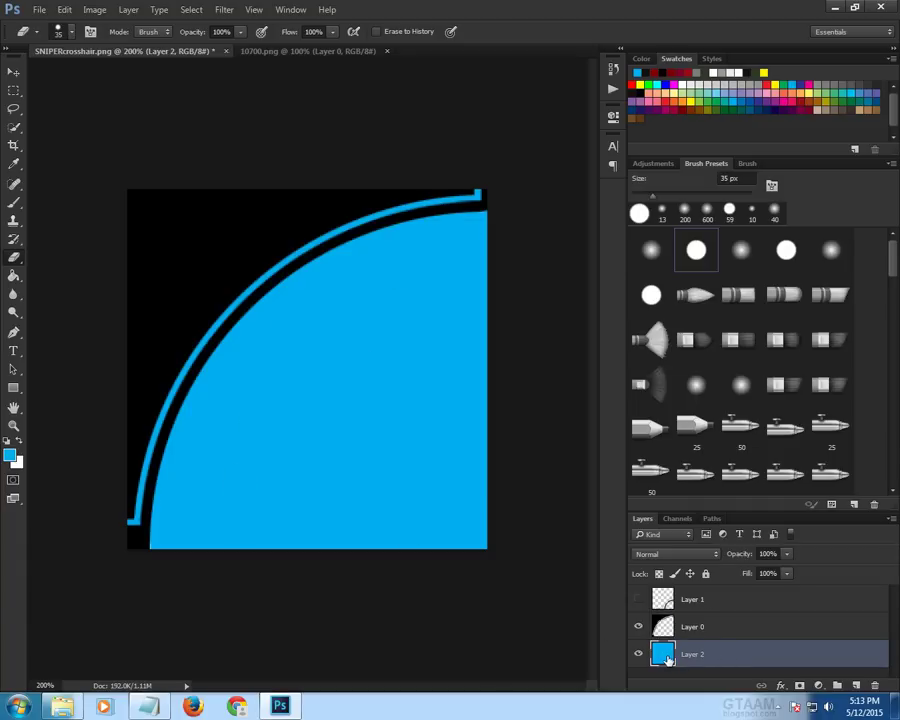
key(Delete)
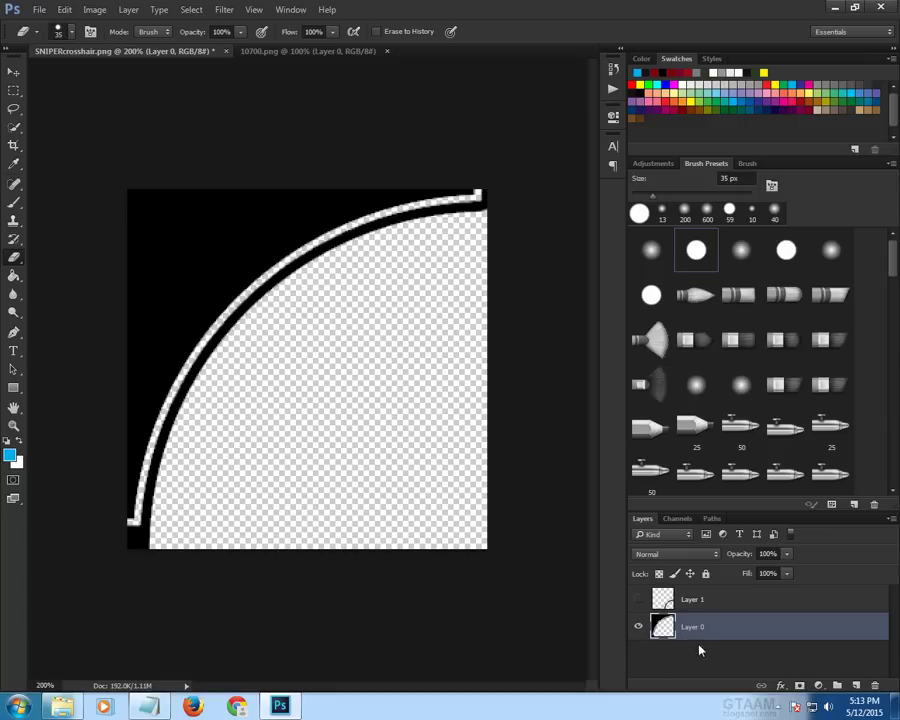
Show Layer 1, sample the crosshair's dark green, and paint-bucket the black arc band with it.
click(639, 604)
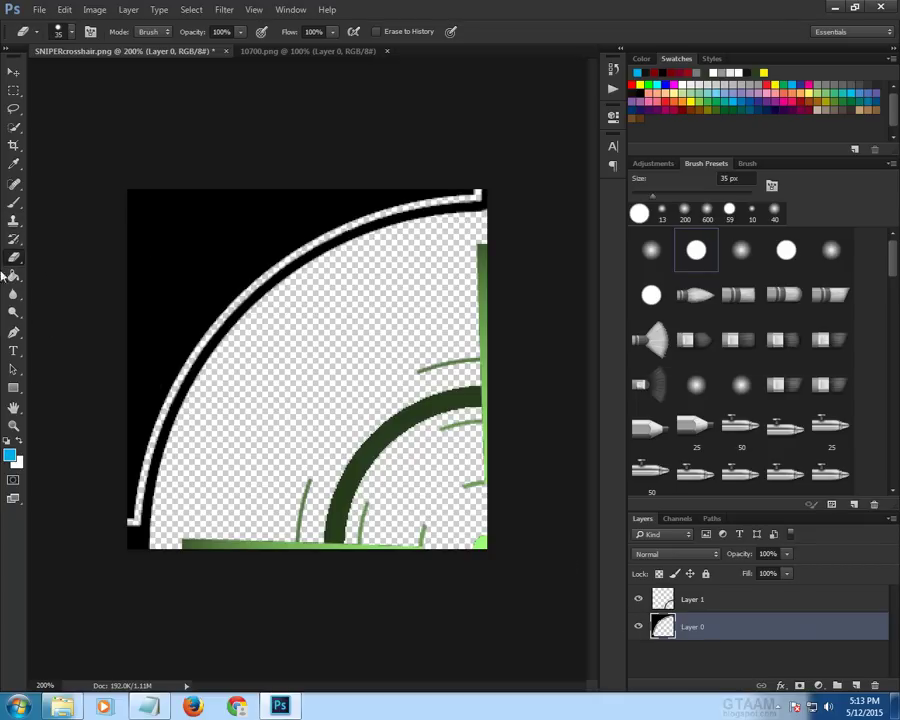
click(13, 206)
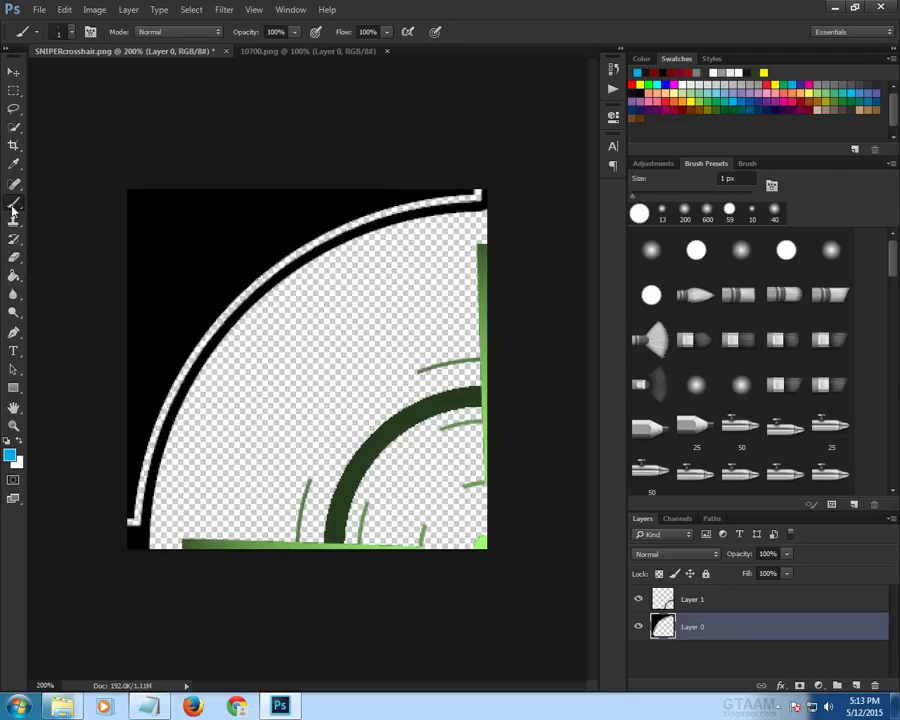
click(13, 164)
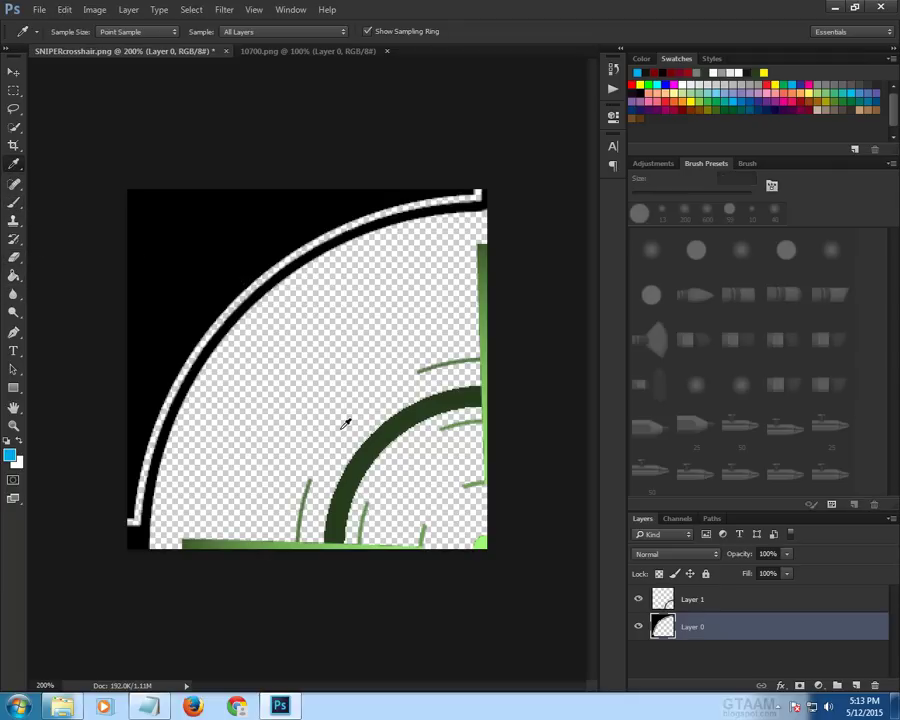
drag(370, 446, 384, 436)
click(13, 275)
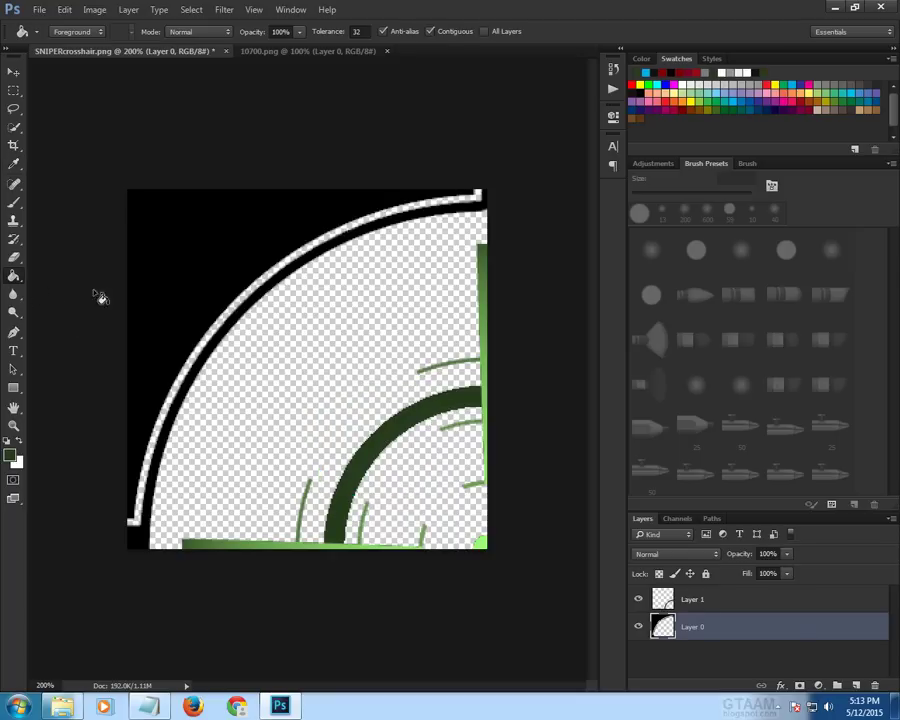
click(232, 330)
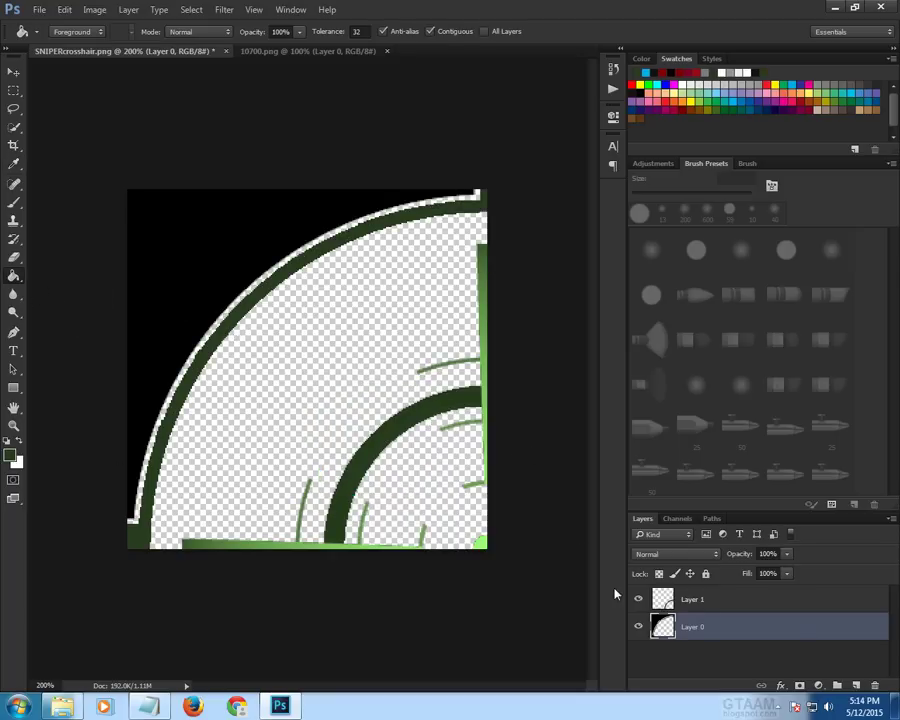
Change the Layers panel thumbnail cropping from the layer context menu.
right_click(679, 628)
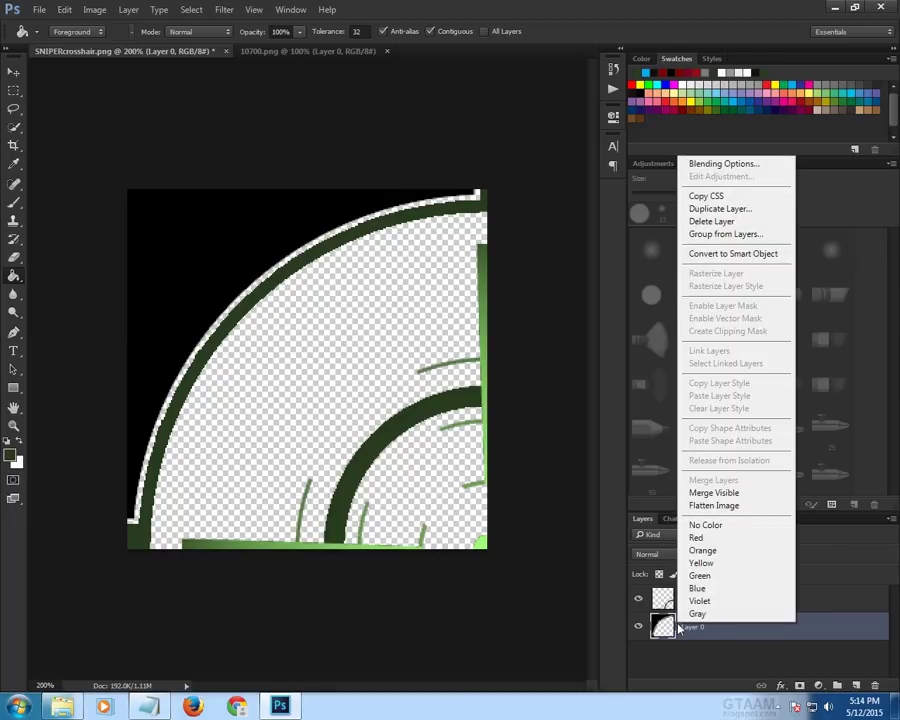
key(Escape)
right_click(664, 630)
right_click(697, 630)
key(Escape)
right_click(664, 628)
key(Escape)
right_click(669, 636)
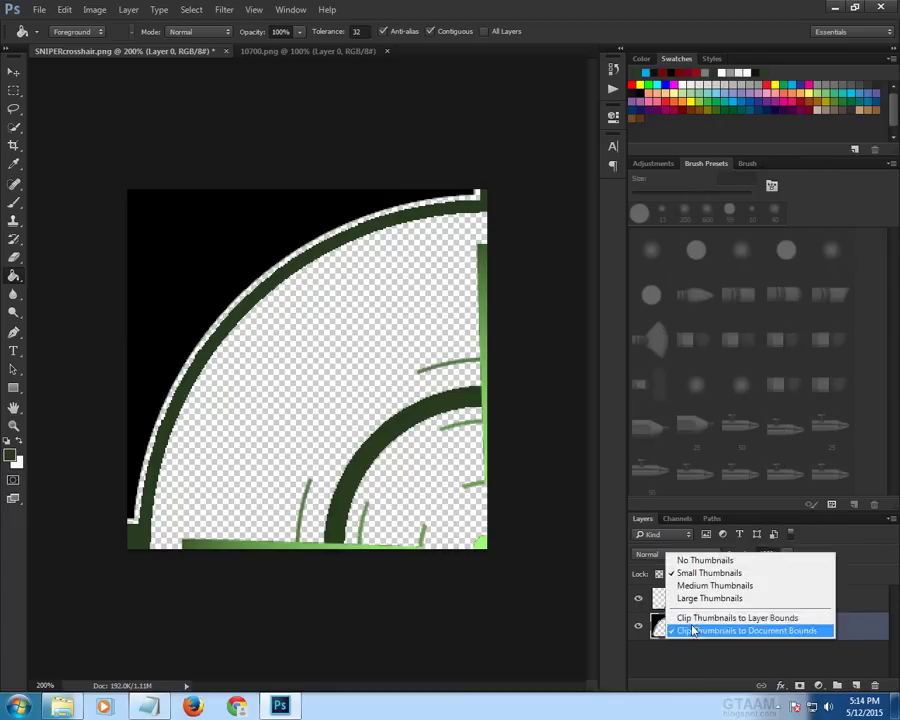
click(692, 629)
right_click(690, 640)
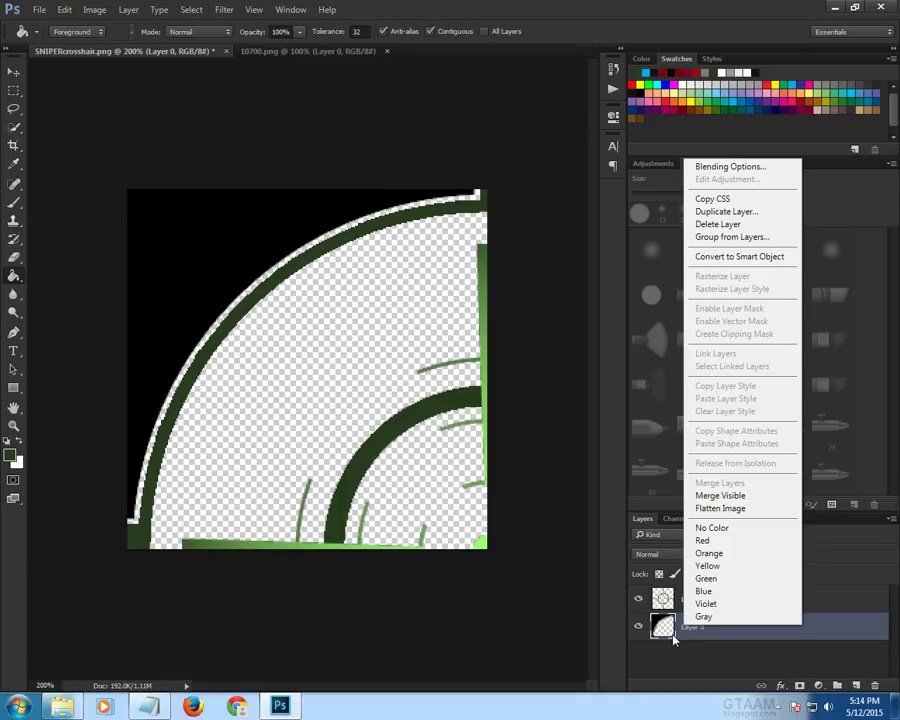
key(Escape)
right_click(667, 640)
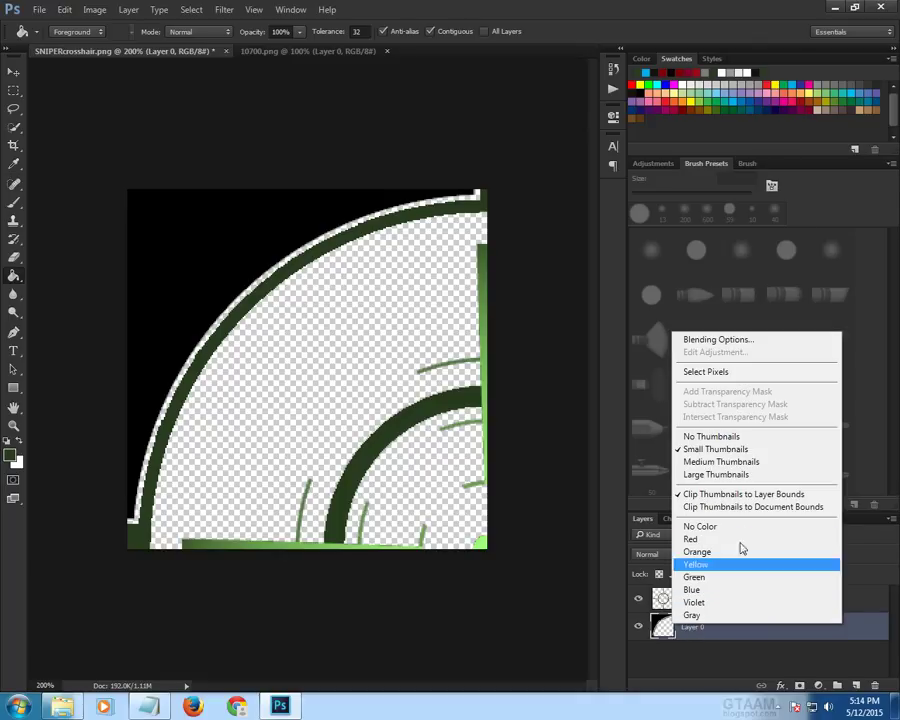
click(756, 508)
Merge Layer 0 and Layer 1 with Merge Visible.
right_click(717, 625)
key(Escape)
right_click(693, 627)
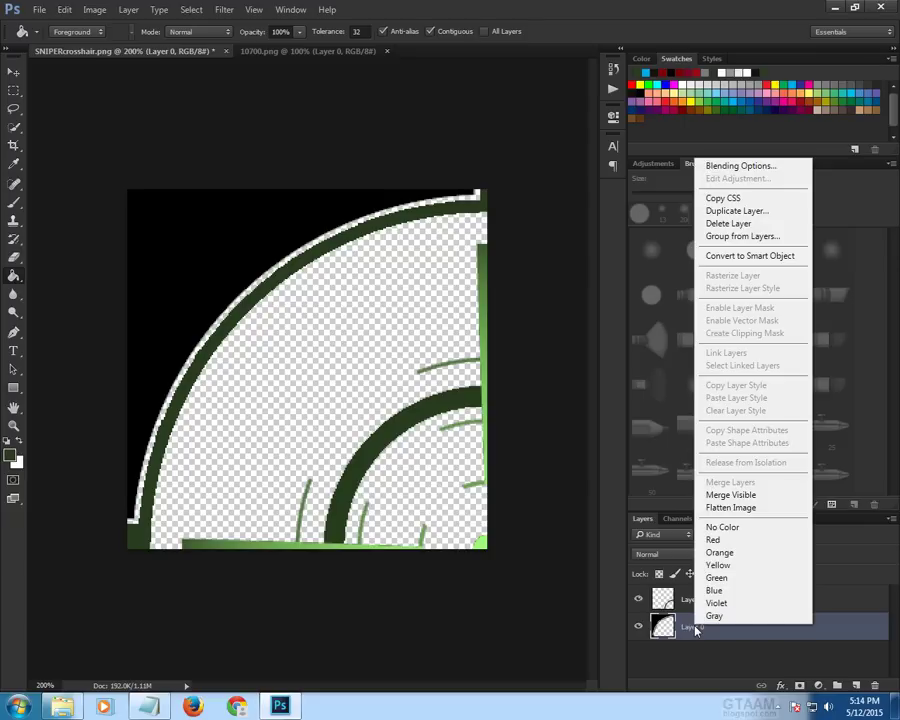
click(733, 494)
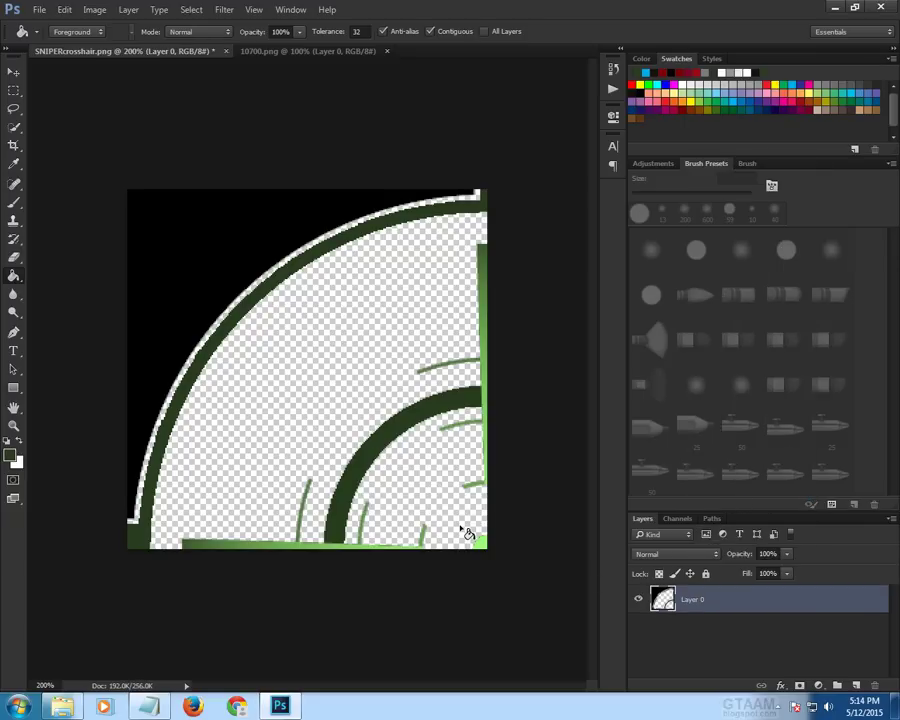
Save SNIPERcrosshair.png and preview it in Windows Photo Viewer.
key(ctrl+s)
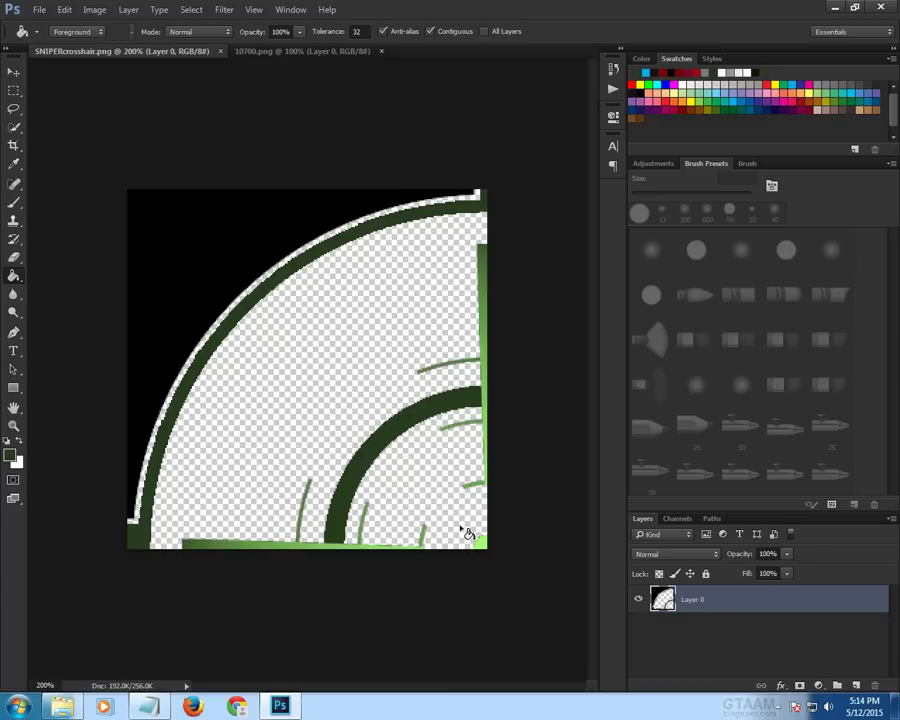
key(alt+Tab)
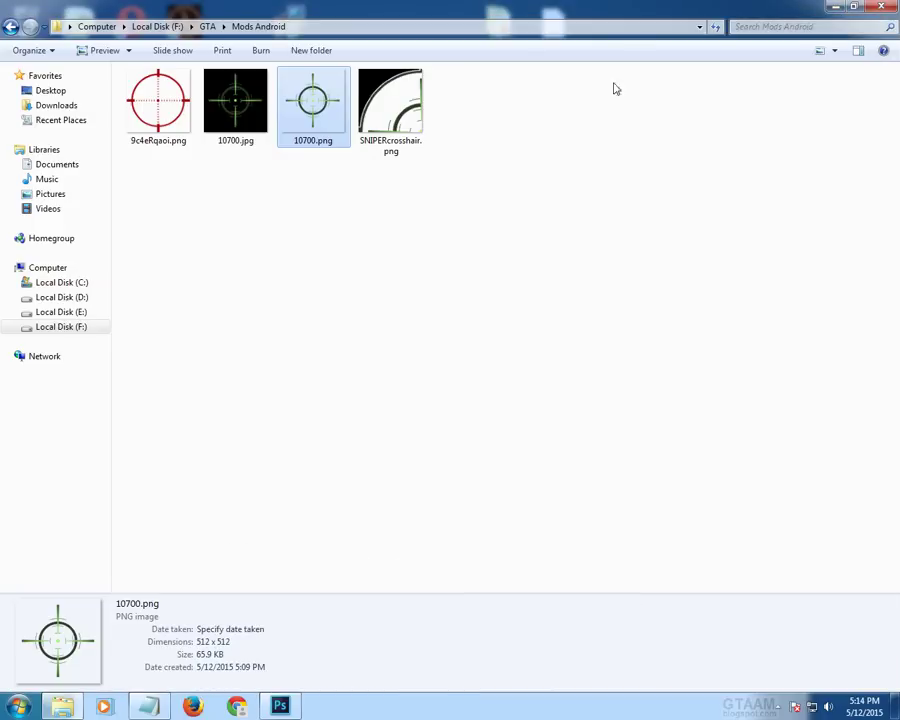
double_click(390, 102)
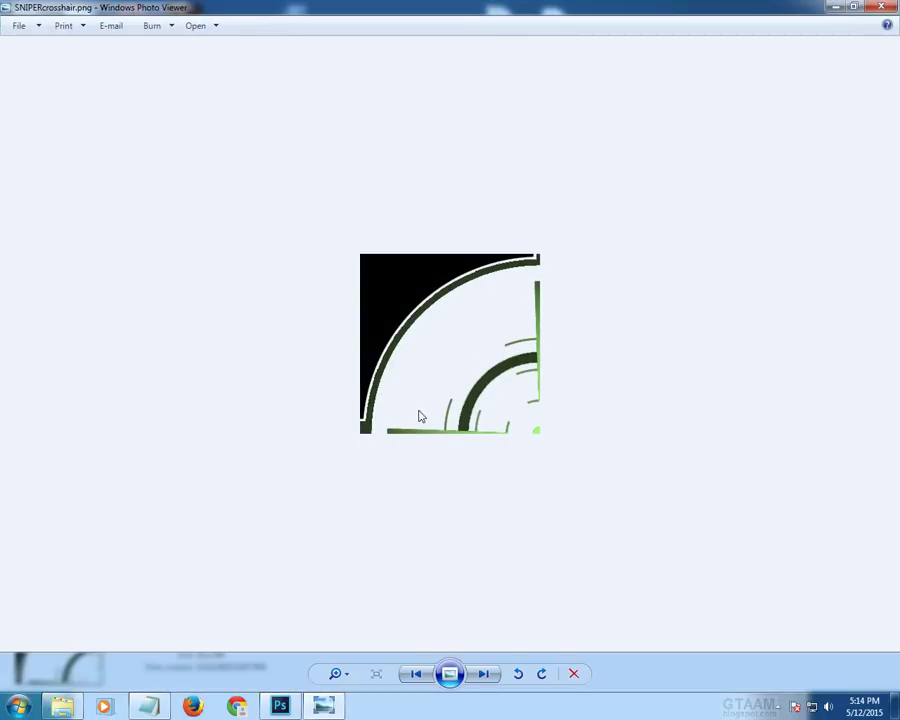